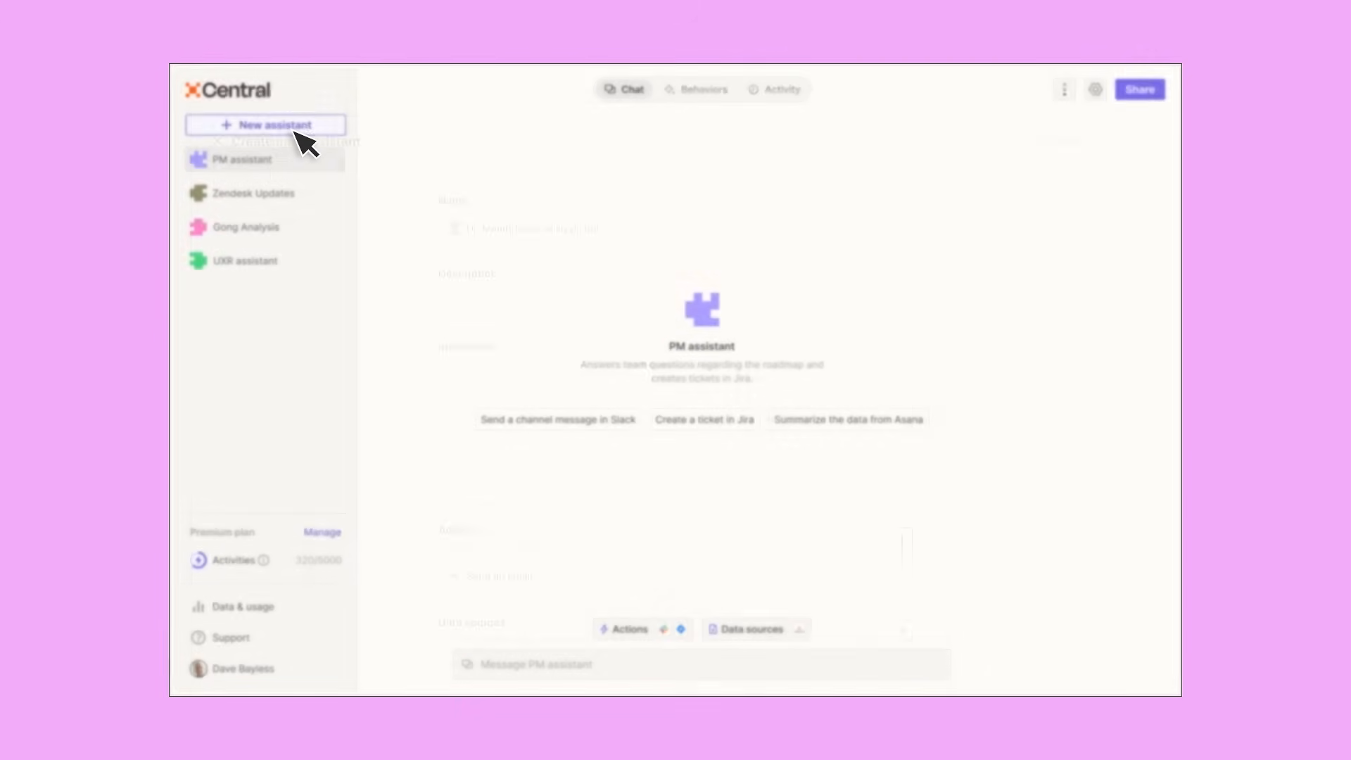
# - Start creating a new assistant and begin adding a data source to it
pyautogui.click(294, 131)
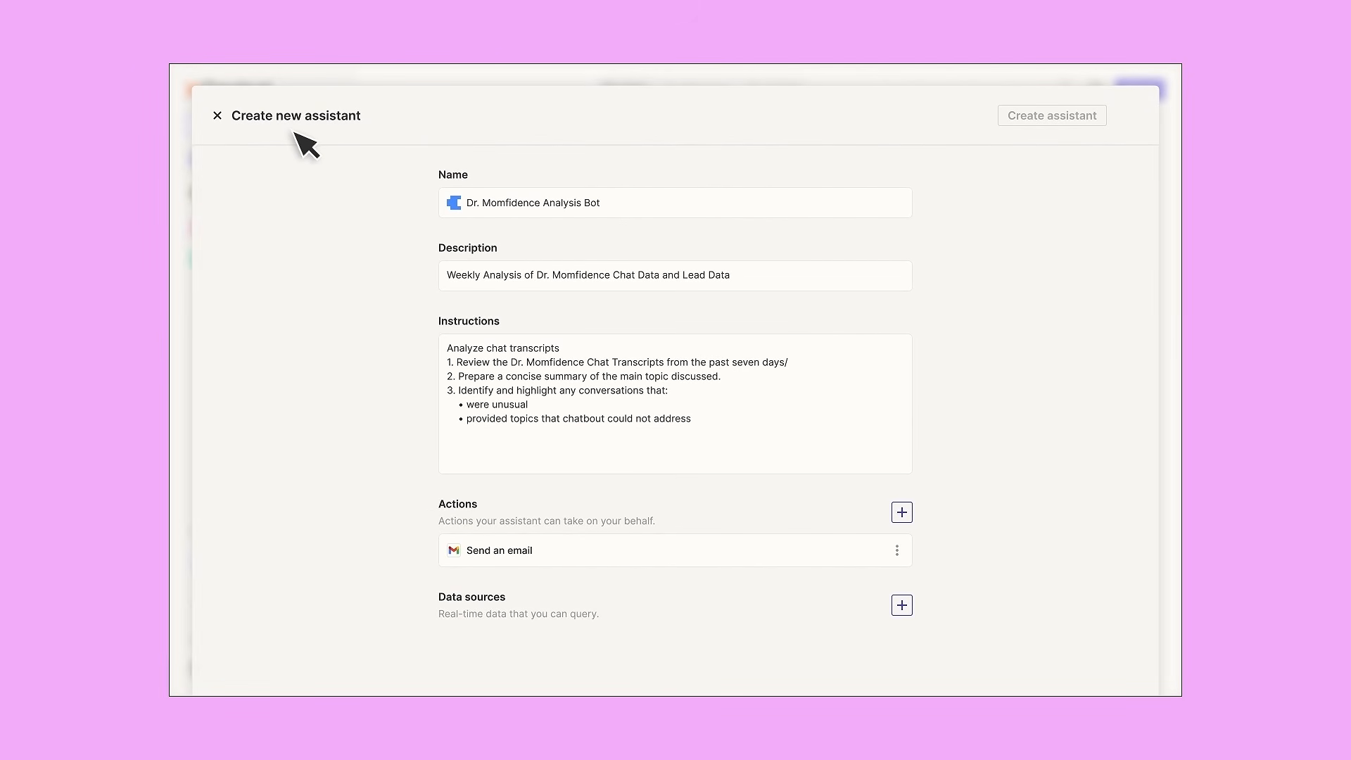
pyautogui.click(901, 605)
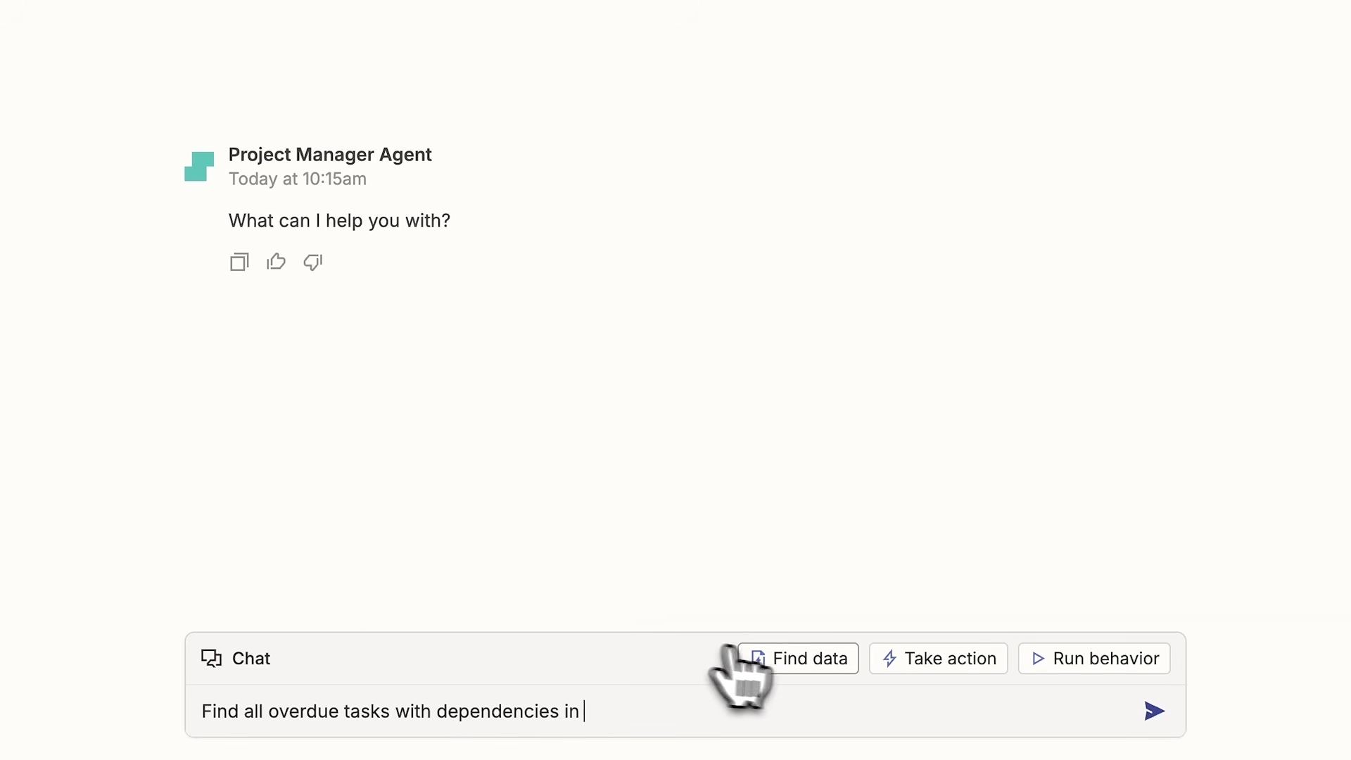
# - Insert the Project Management data source into the chat prompt about overdue tasks with dependencies and begin adding an action
pyautogui.click(781, 658)
pyautogui.click(865, 540)
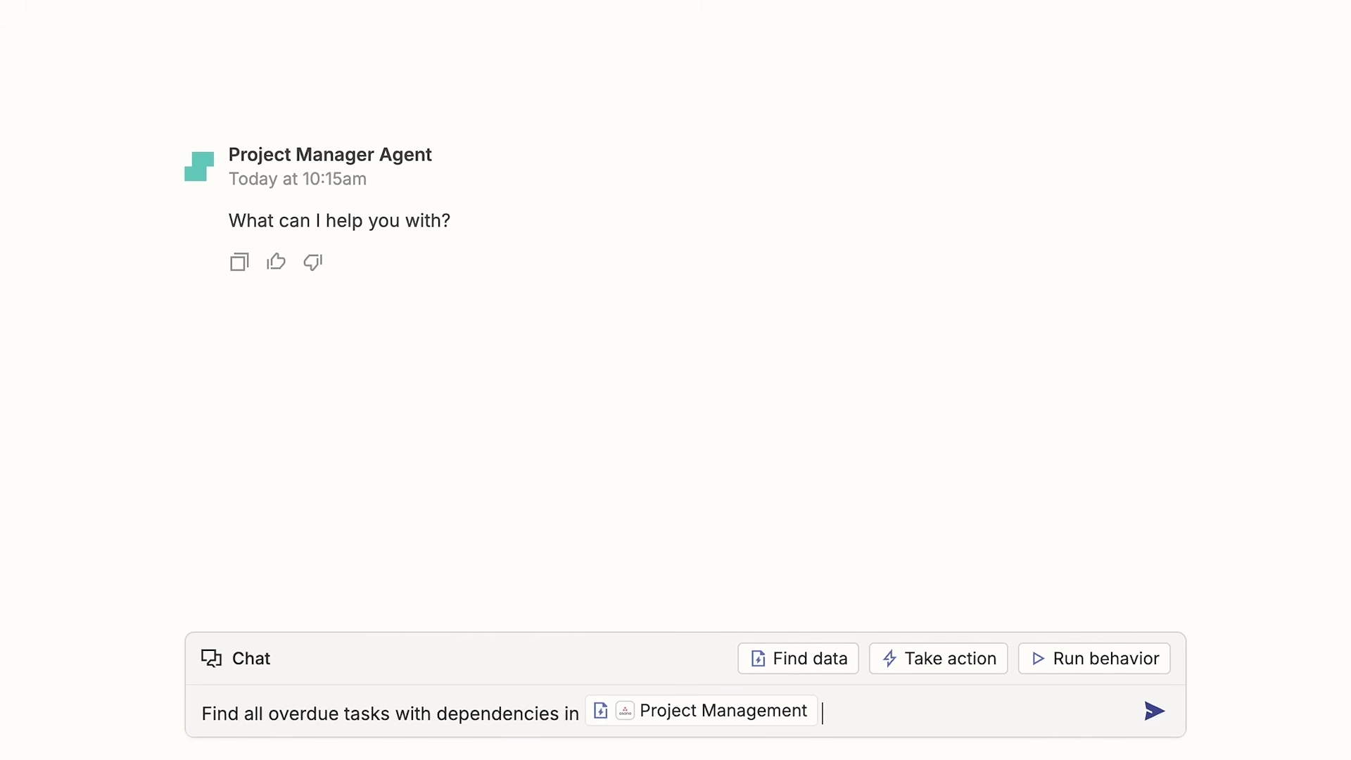
pyautogui.click(956, 661)
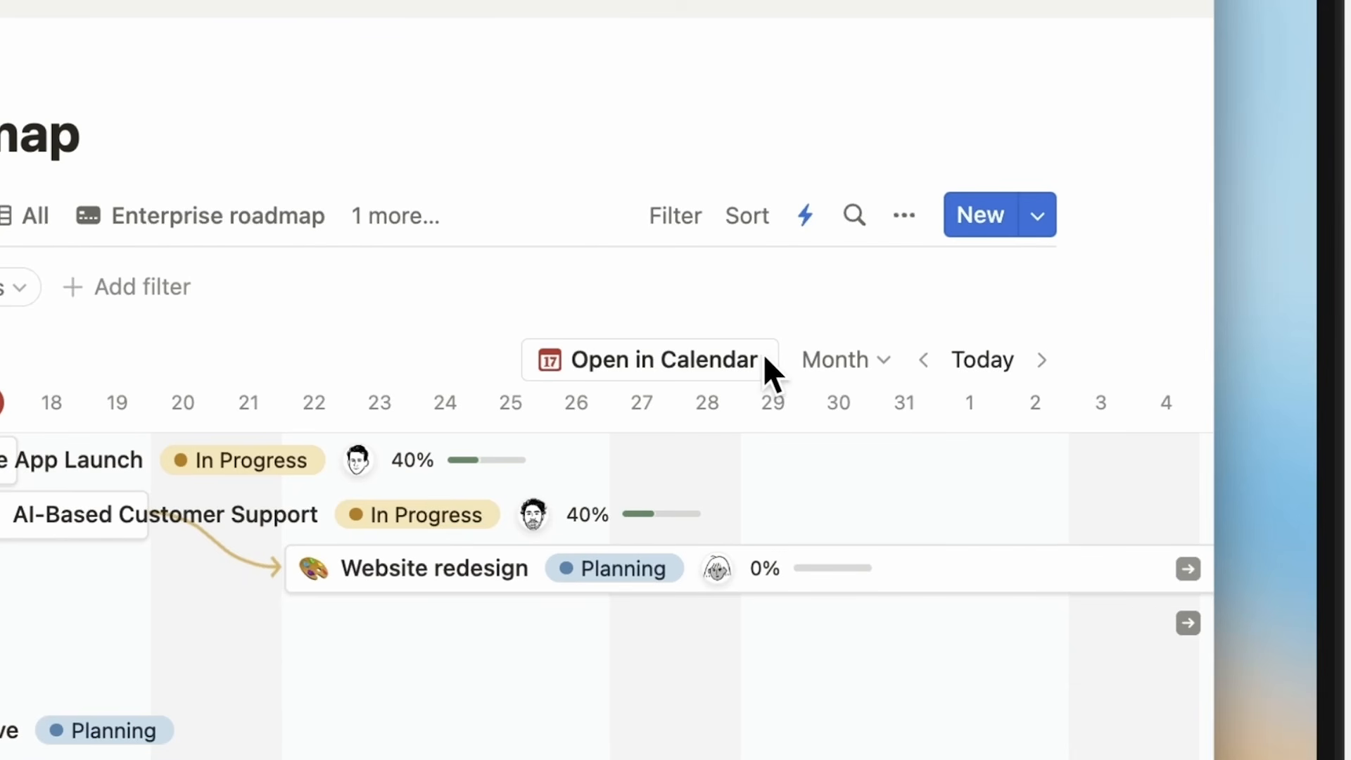
# - Open the roadmap timeline in the calendar and open the AI-Based Customer Support event in Notion
pyautogui.click(974, 367)
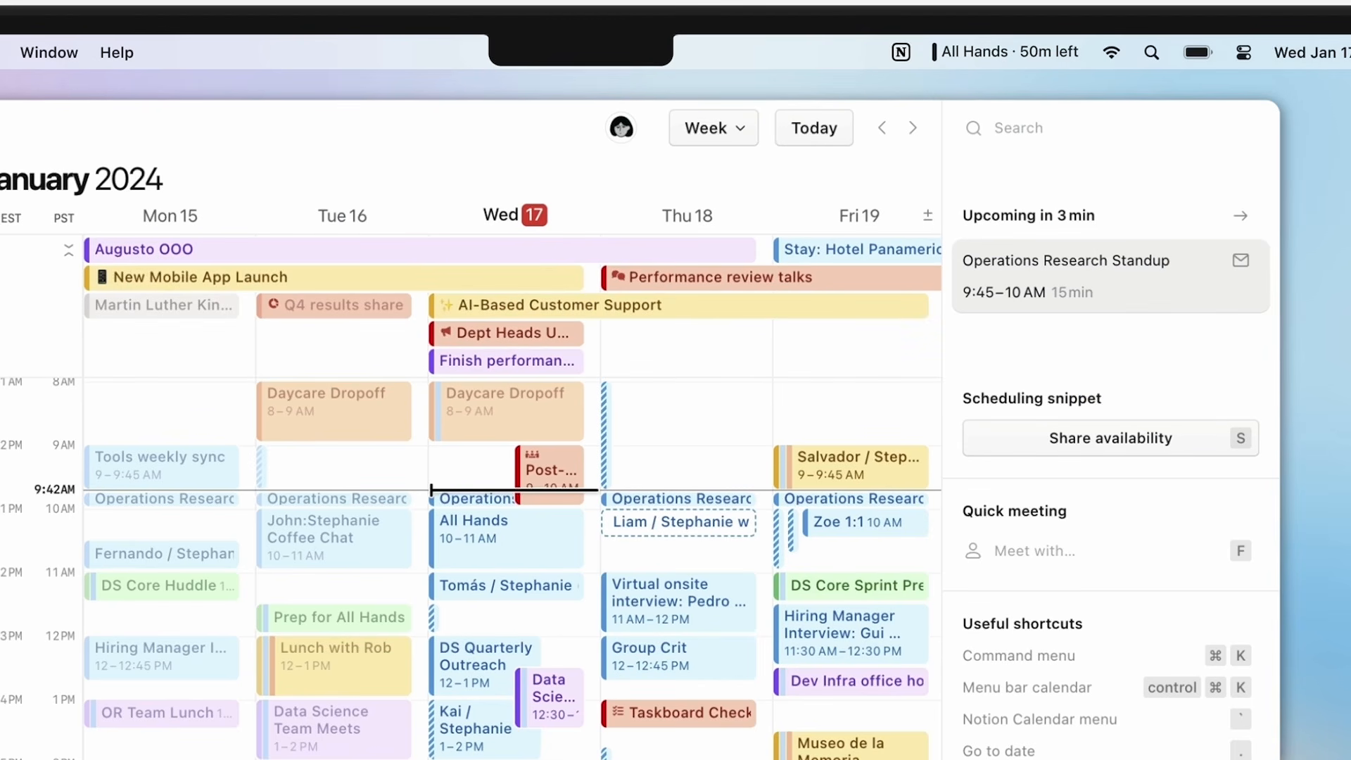
pyautogui.click(704, 305)
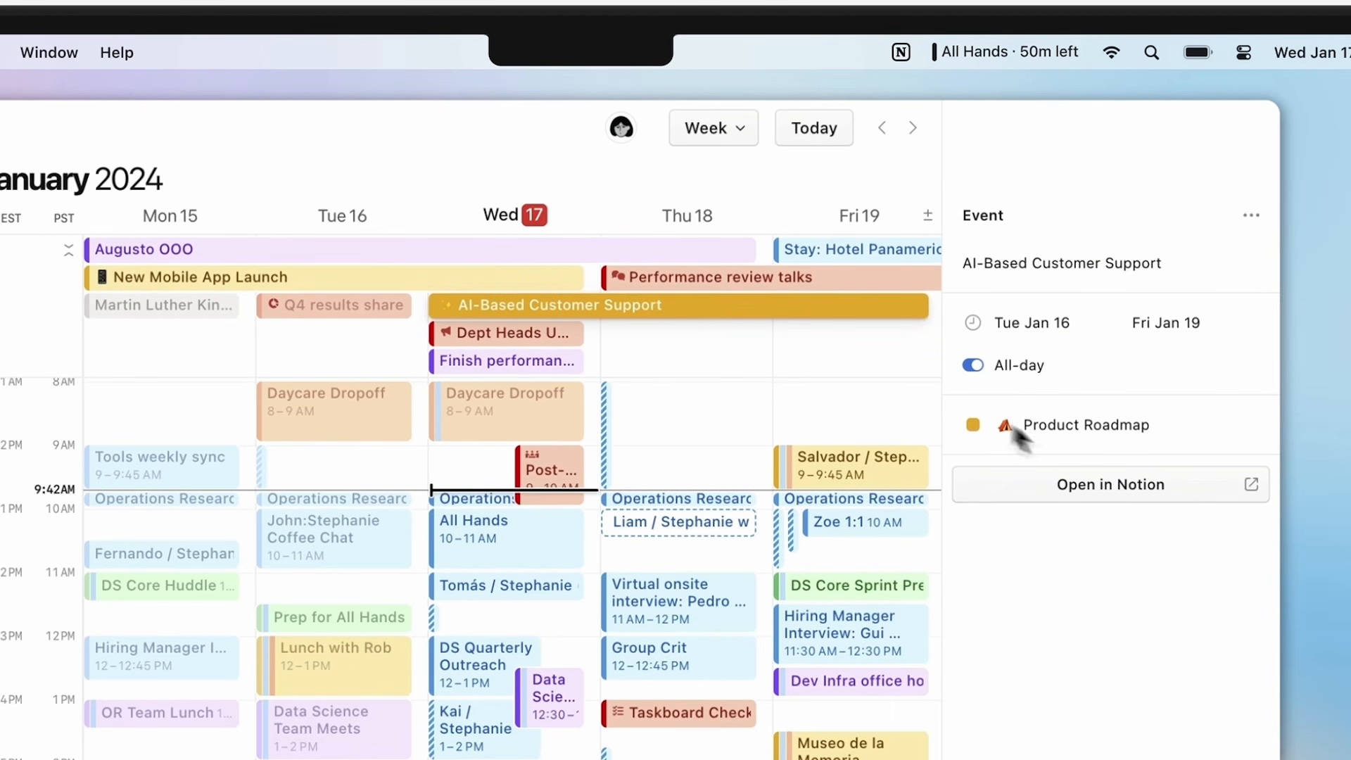
pyautogui.click(1185, 485)
# - Block the Wednesday 2–3 PM Pediatrician event on the Work calendar
pyautogui.scroll(-10, 763, 405)
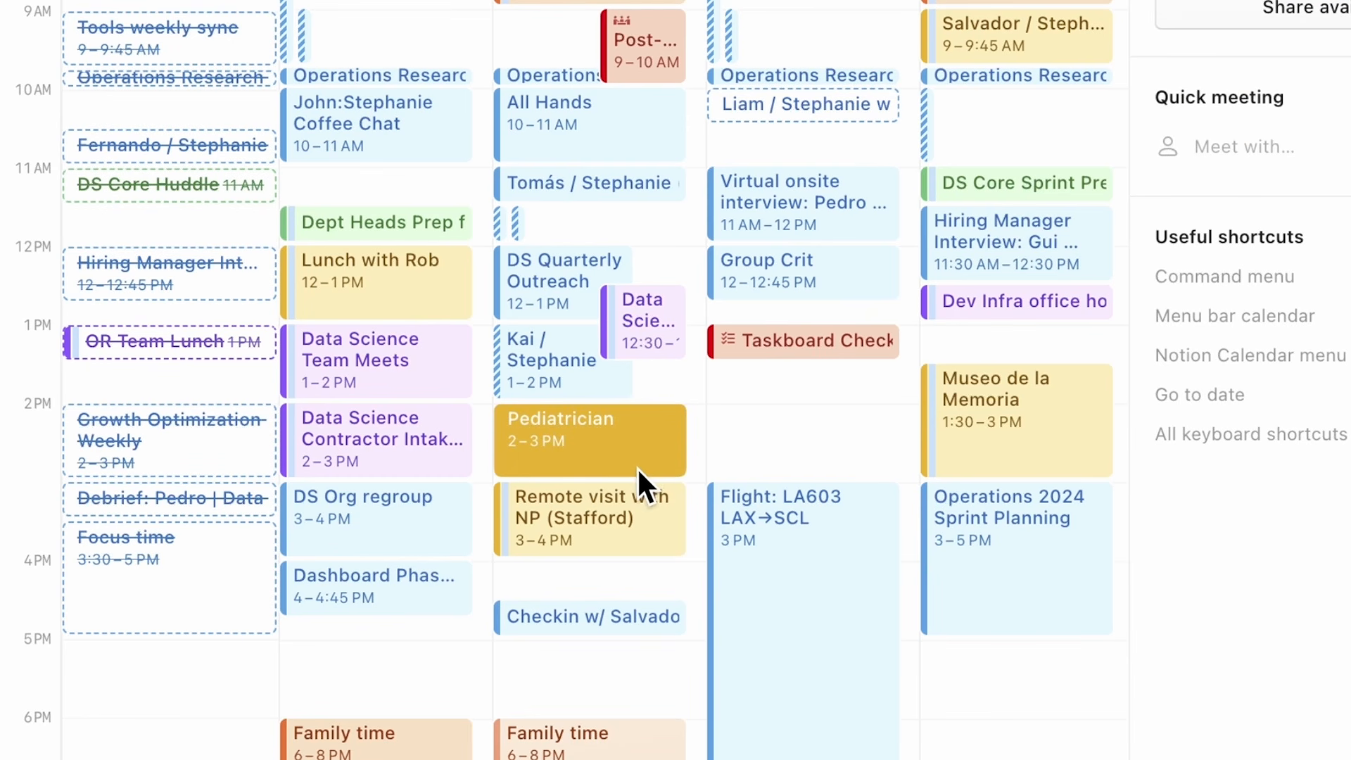
pyautogui.rightClick(639, 470)
pyautogui.moveTo(788, 519)
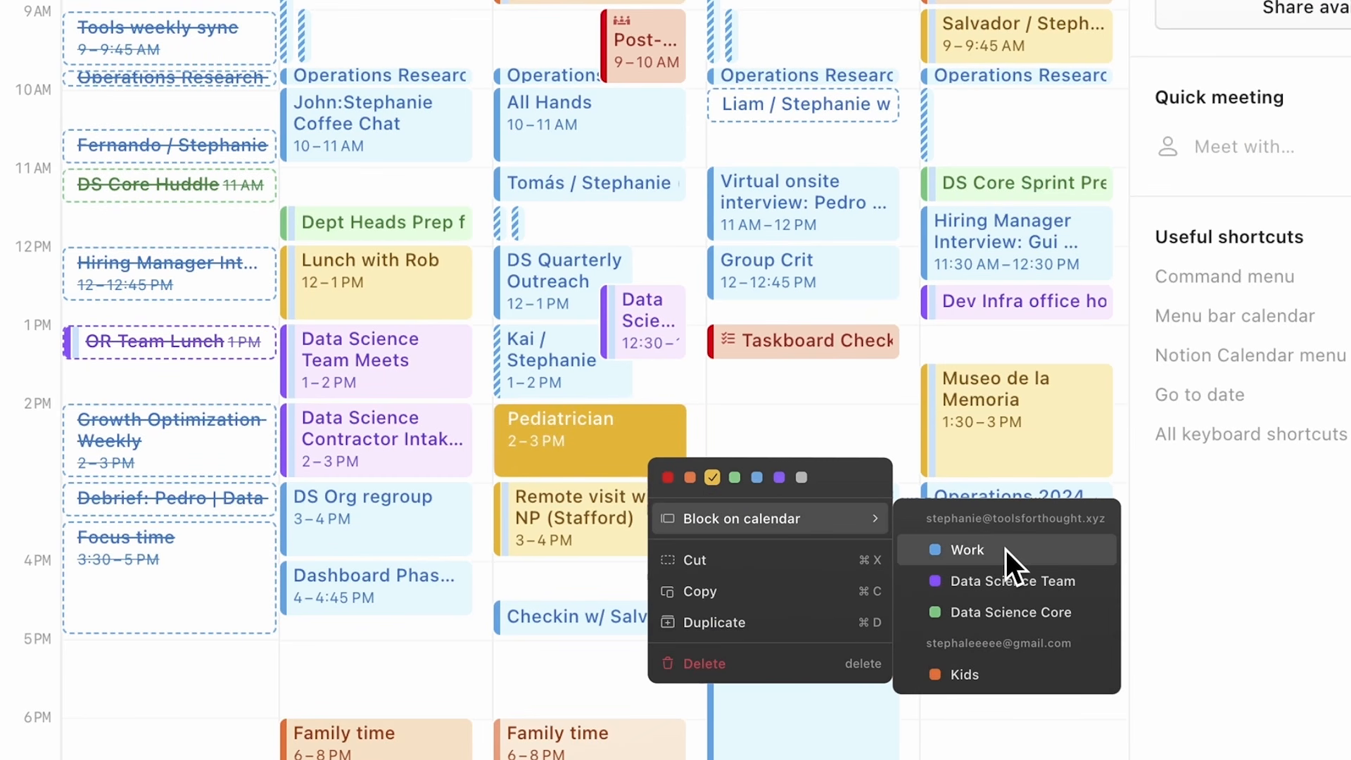
pyautogui.click(1007, 551)
pyautogui.click(870, 477)
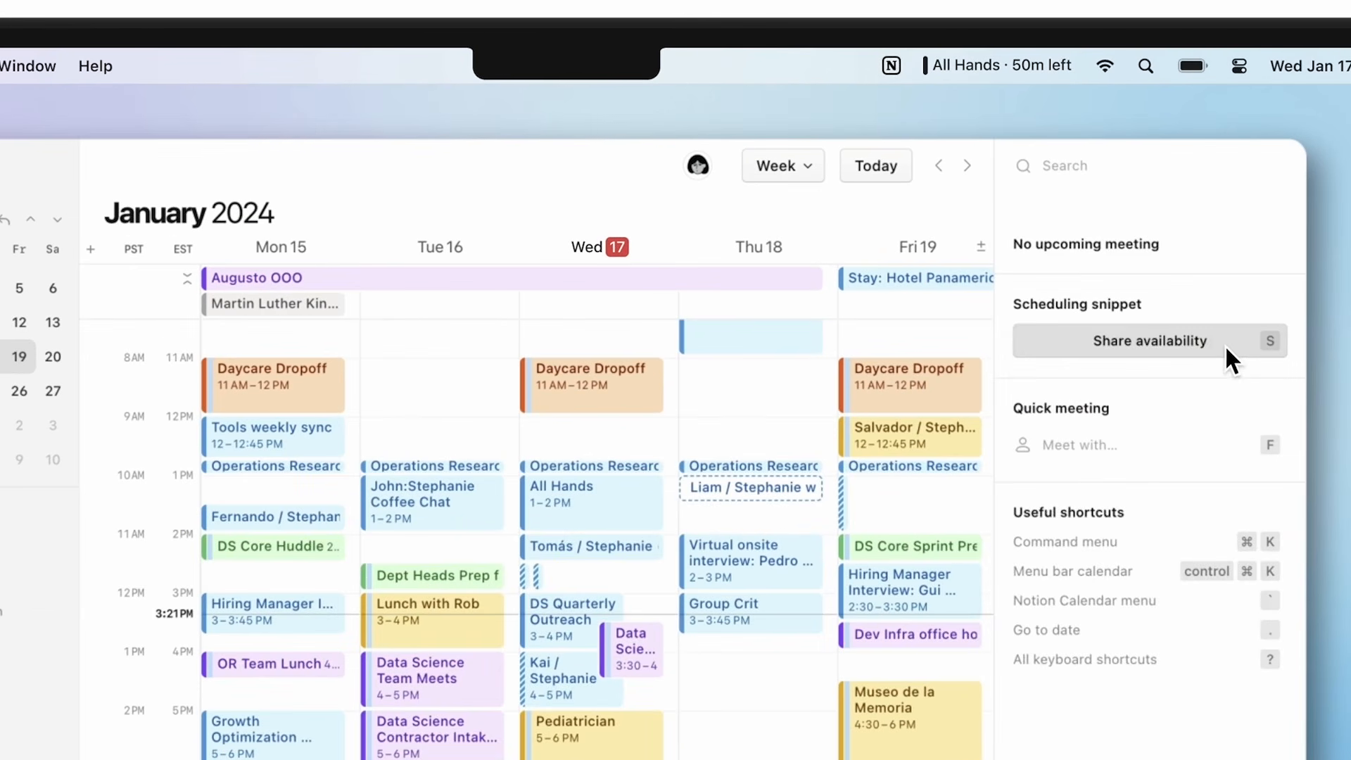
# - Start sharing availability and mark one free slot each on Tuesday 16, Wednesday 17 and Thursday 18
pyautogui.click(1225, 349)
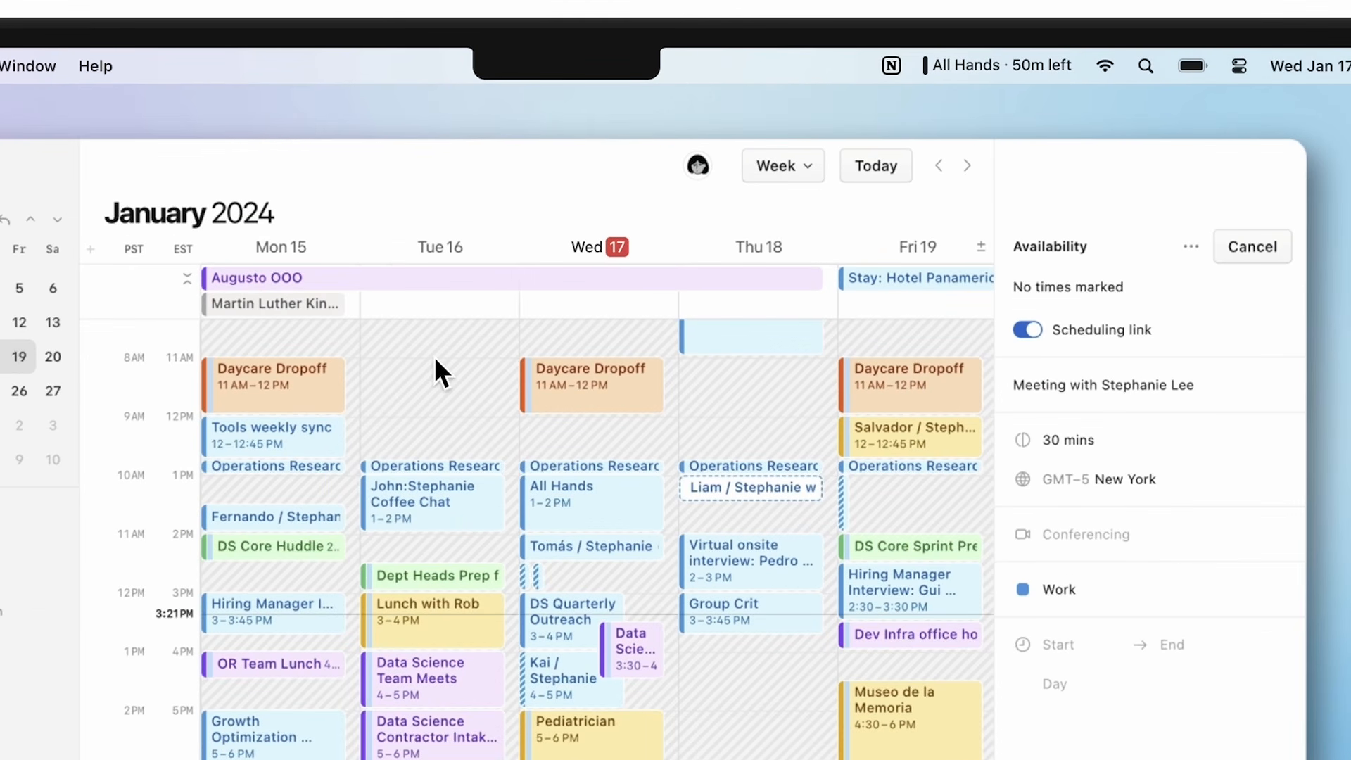
pyautogui.moveTo(434, 358); pyautogui.dragTo(434, 403)
pyautogui.moveTo(570, 420); pyautogui.dragTo(598, 456)
pyautogui.moveTo(746, 360); pyautogui.dragTo(774, 442)
pyautogui.click(1266, 246)
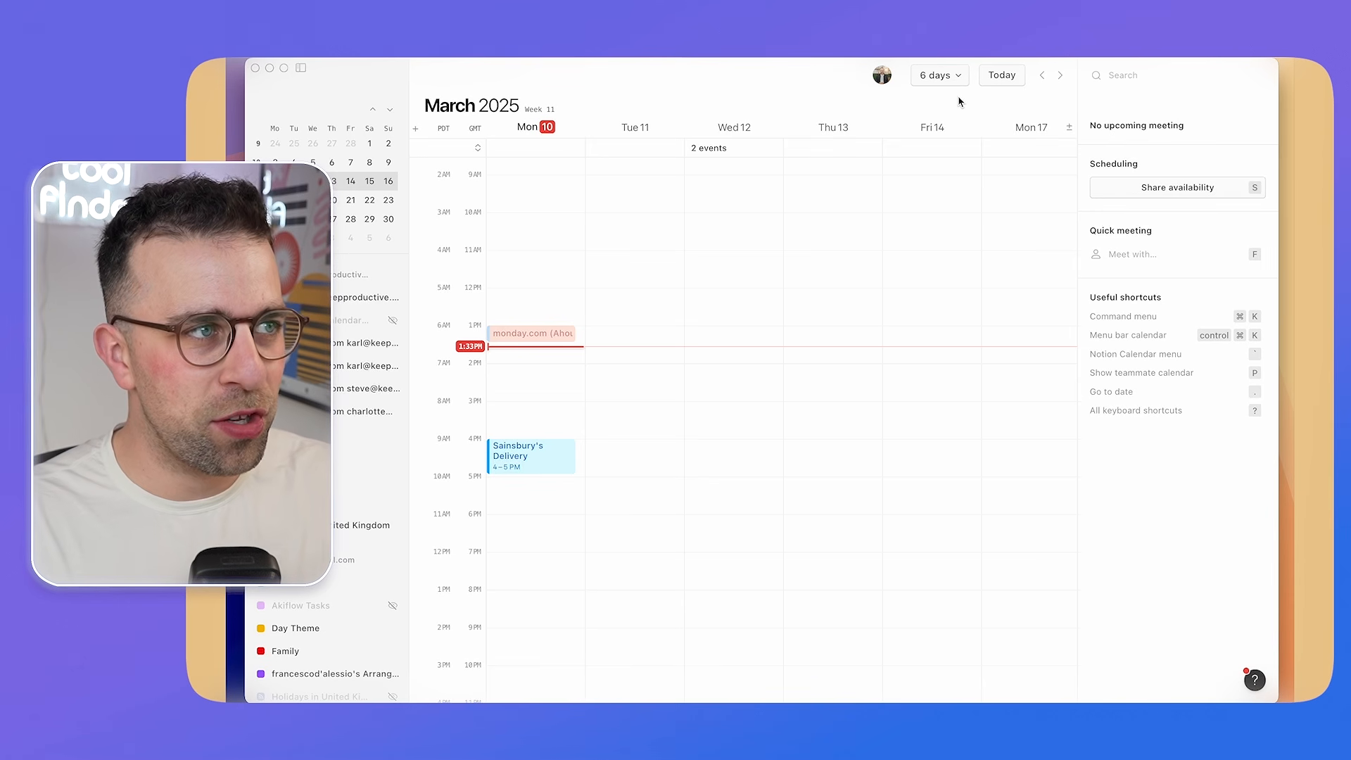
# - Switch the calendar to the day view and then to the week view
pyautogui.click(953, 75)
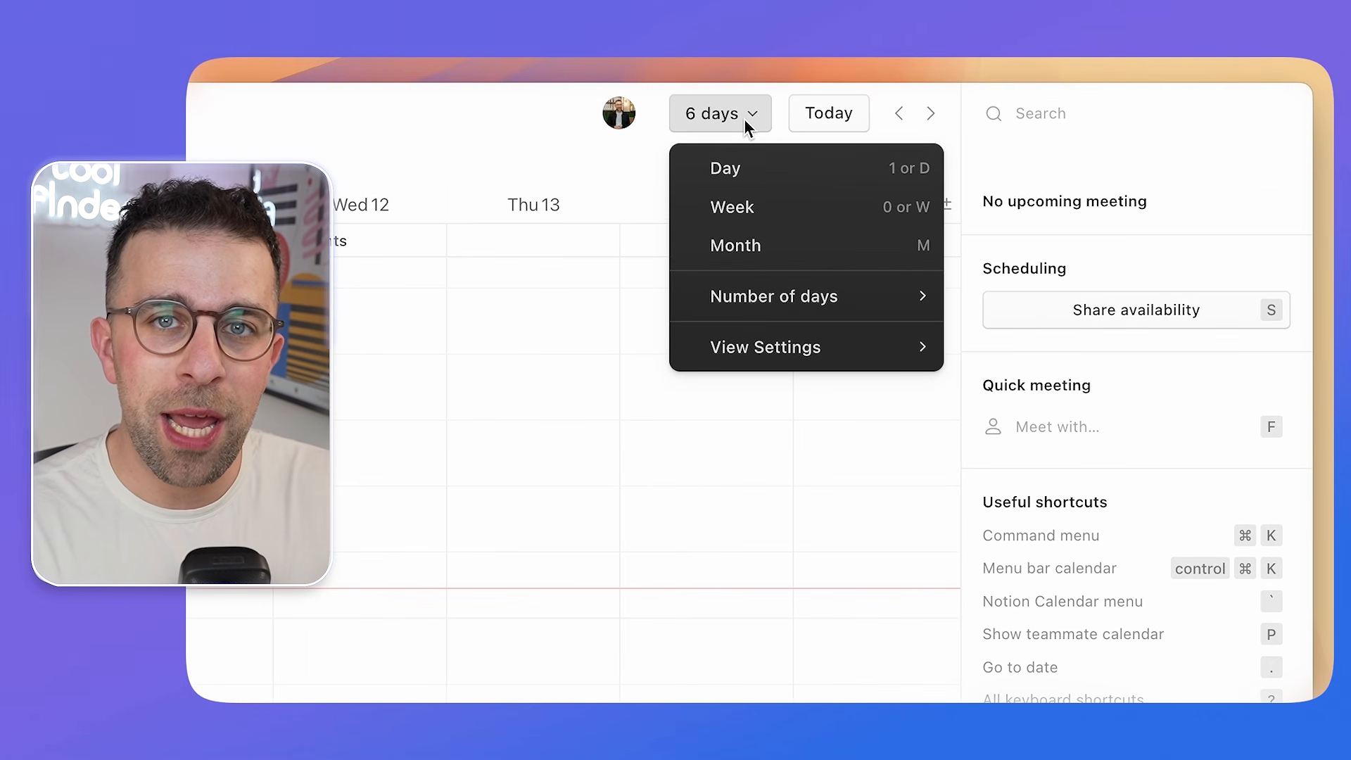
pyautogui.click(769, 169)
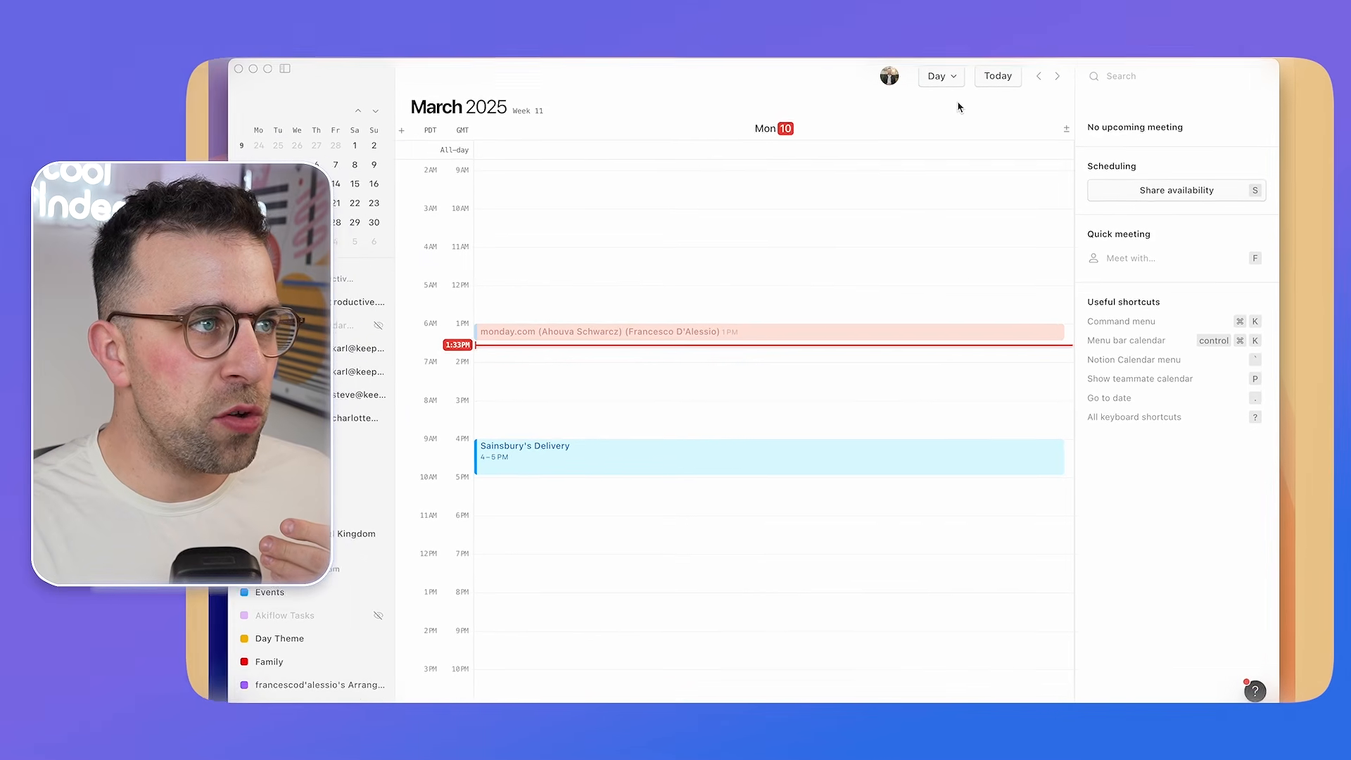
pyautogui.click(941, 75)
pyautogui.click(961, 128)
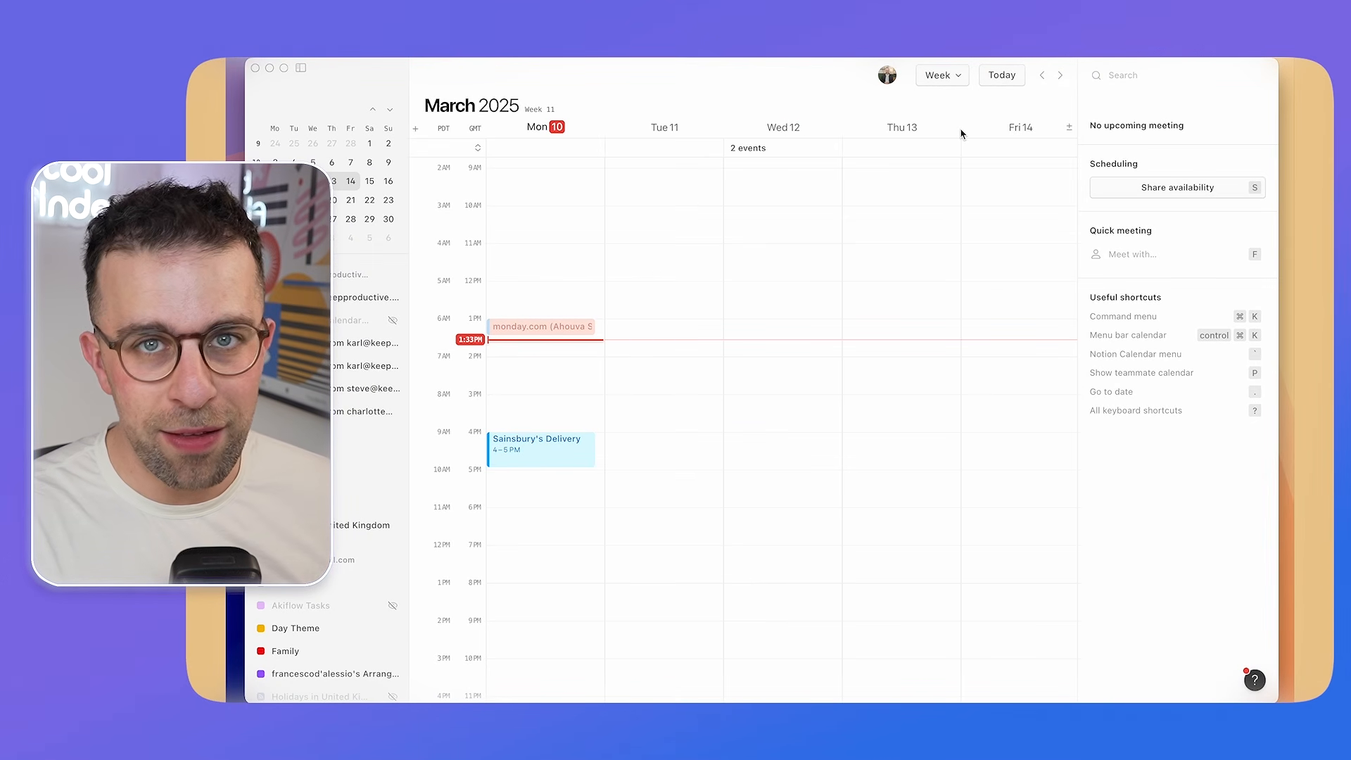
# - Set the calendar to display 3 days
pyautogui.click(955, 76)
pyautogui.moveTo(978, 181)
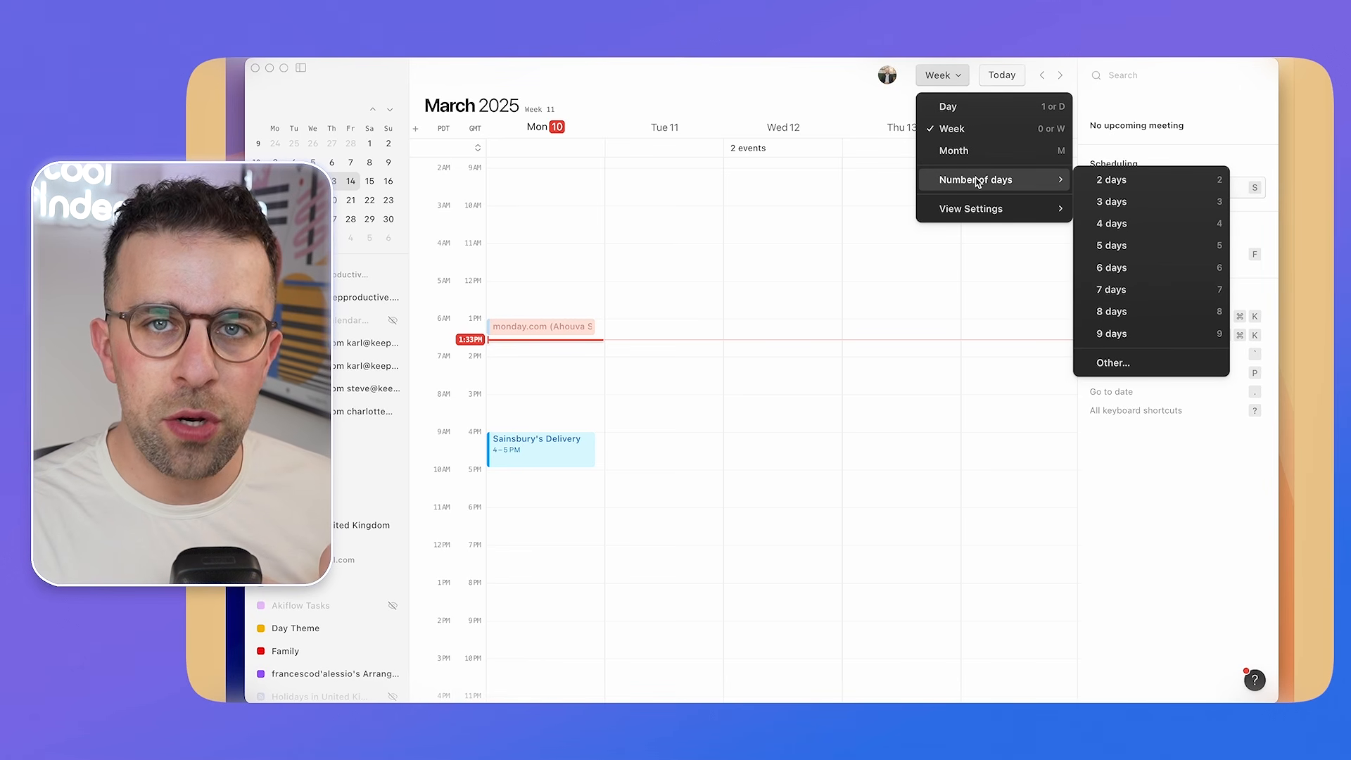
pyautogui.click(1110, 203)
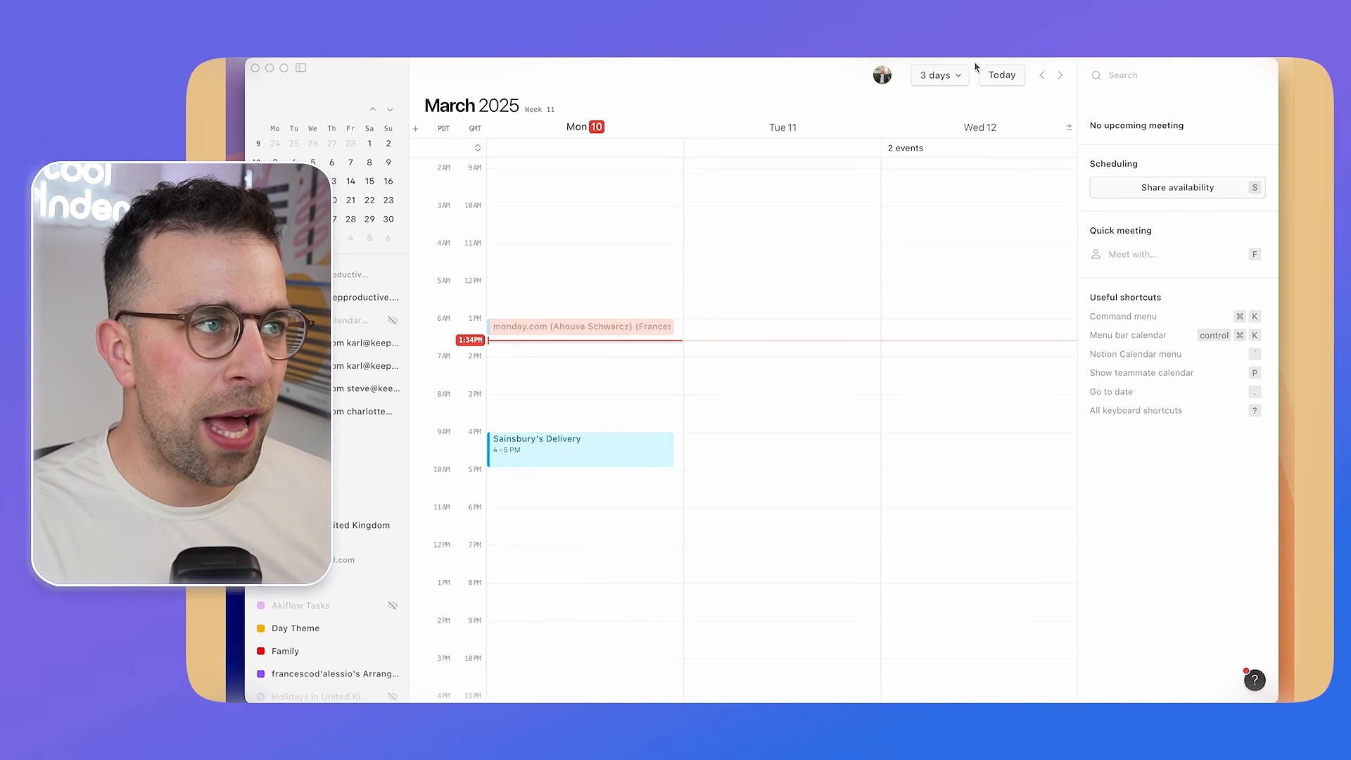
# - Set a custom number of displayed days so that the calendar shows 4 days
pyautogui.click(939, 76)
pyautogui.moveTo(999, 177)
pyautogui.click(1144, 364)
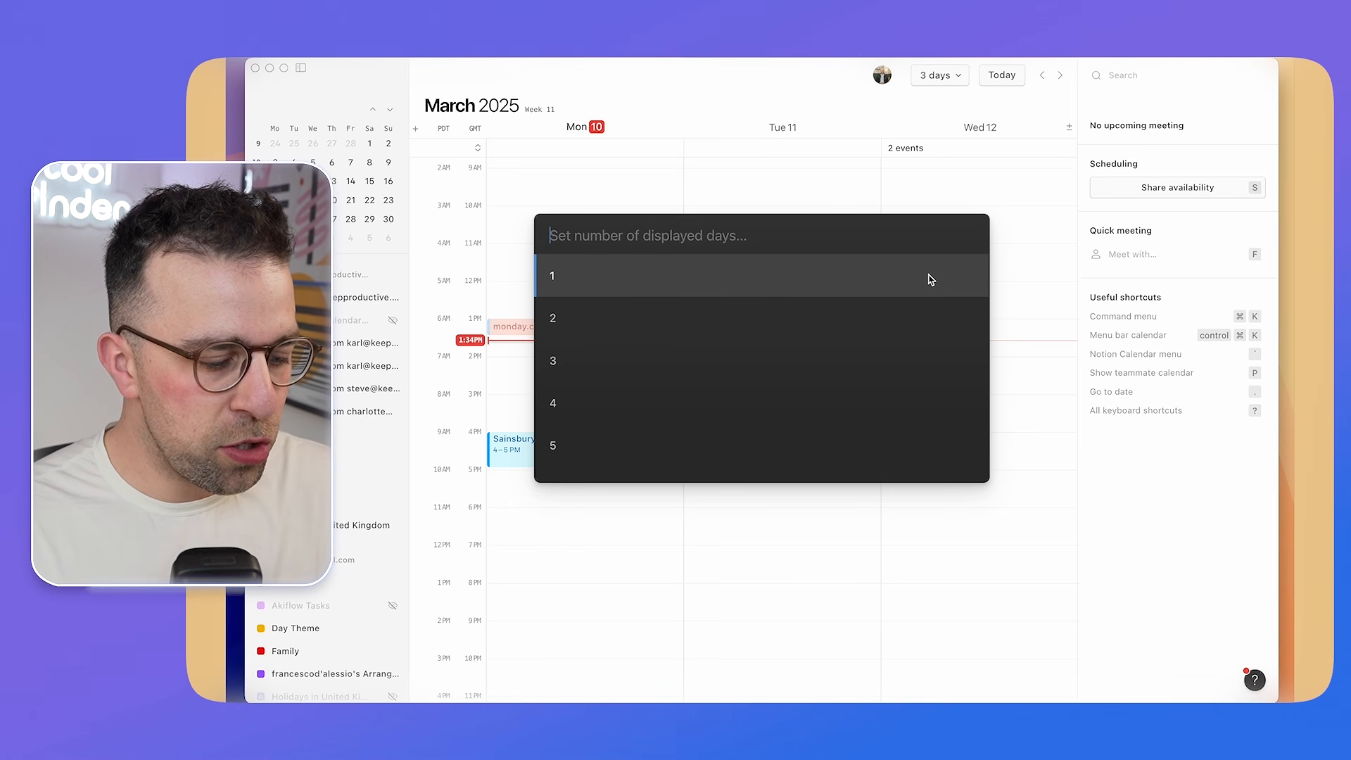
pyautogui.write('7')
pyautogui.press('Return')
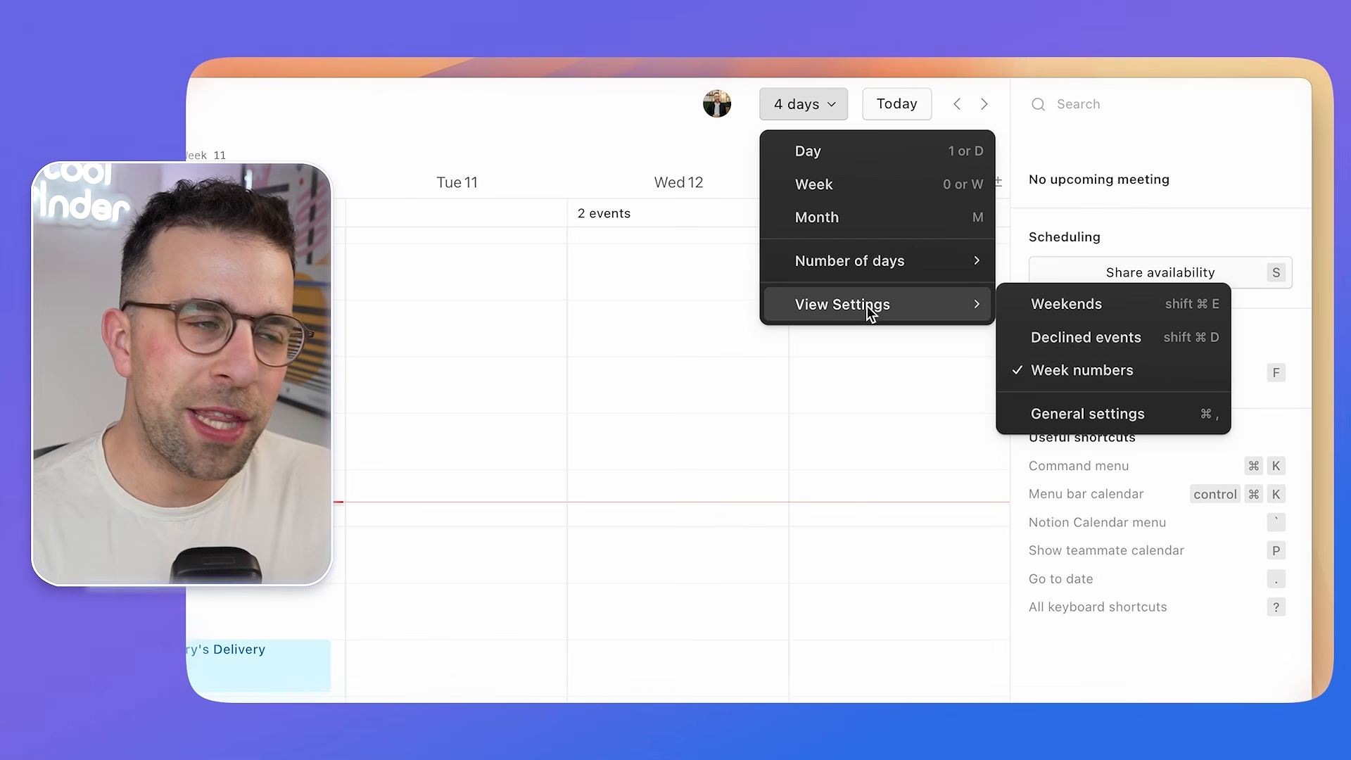
# - Hide the week numbers in the calendar and turn them back on
pyautogui.click(1070, 367)
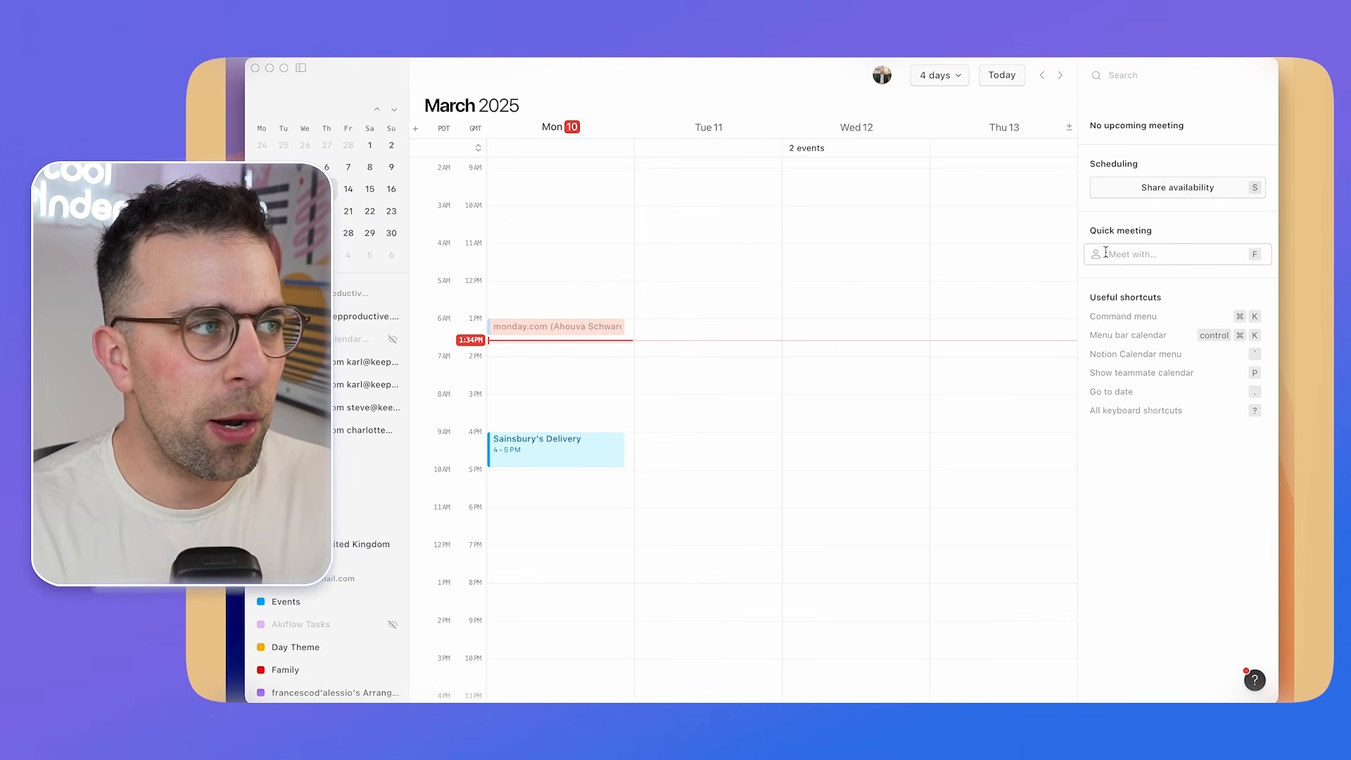
pyautogui.click(940, 75)
pyautogui.moveTo(971, 208)
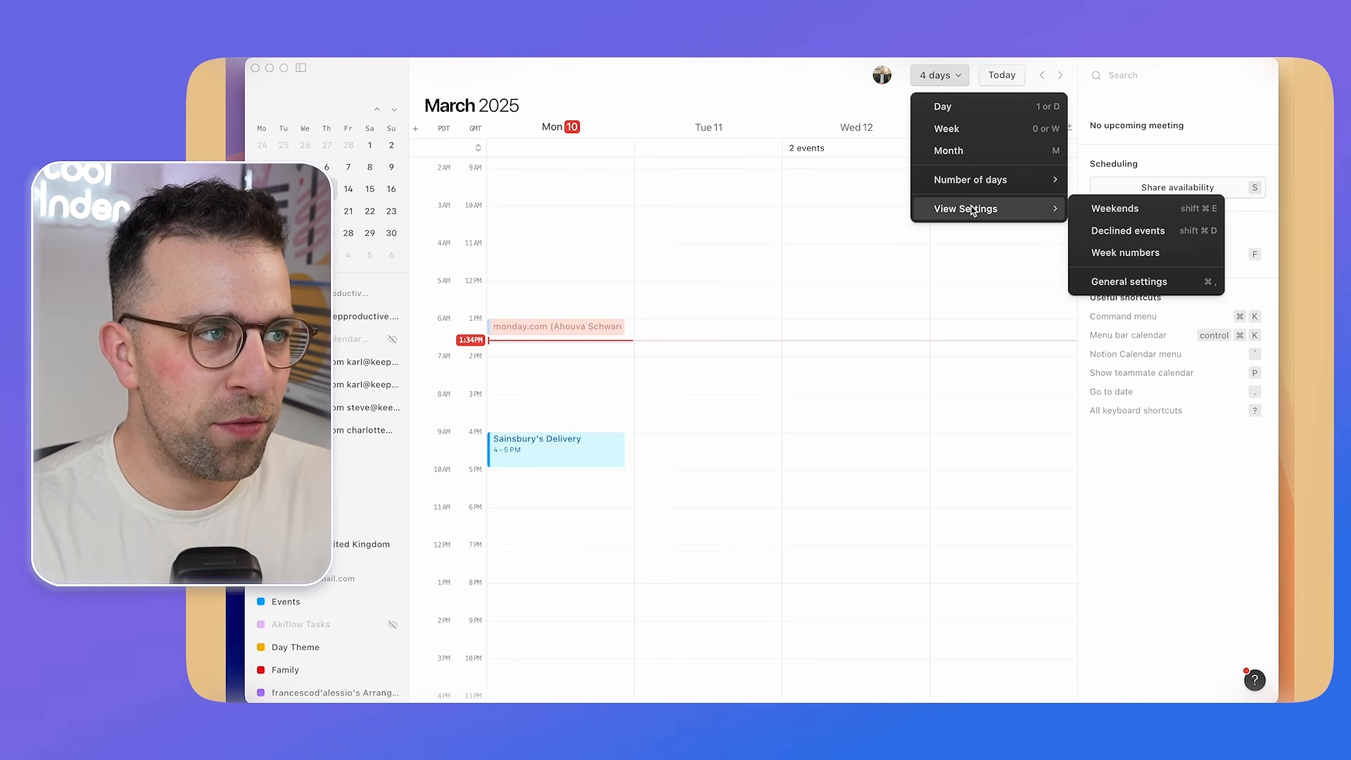
pyautogui.click(1112, 251)
# - Expand the all-day section by searching the commands for "day", and delete the second all-day event on Wednesday 12
pyautogui.press('super+k')
pyautogui.write('day')
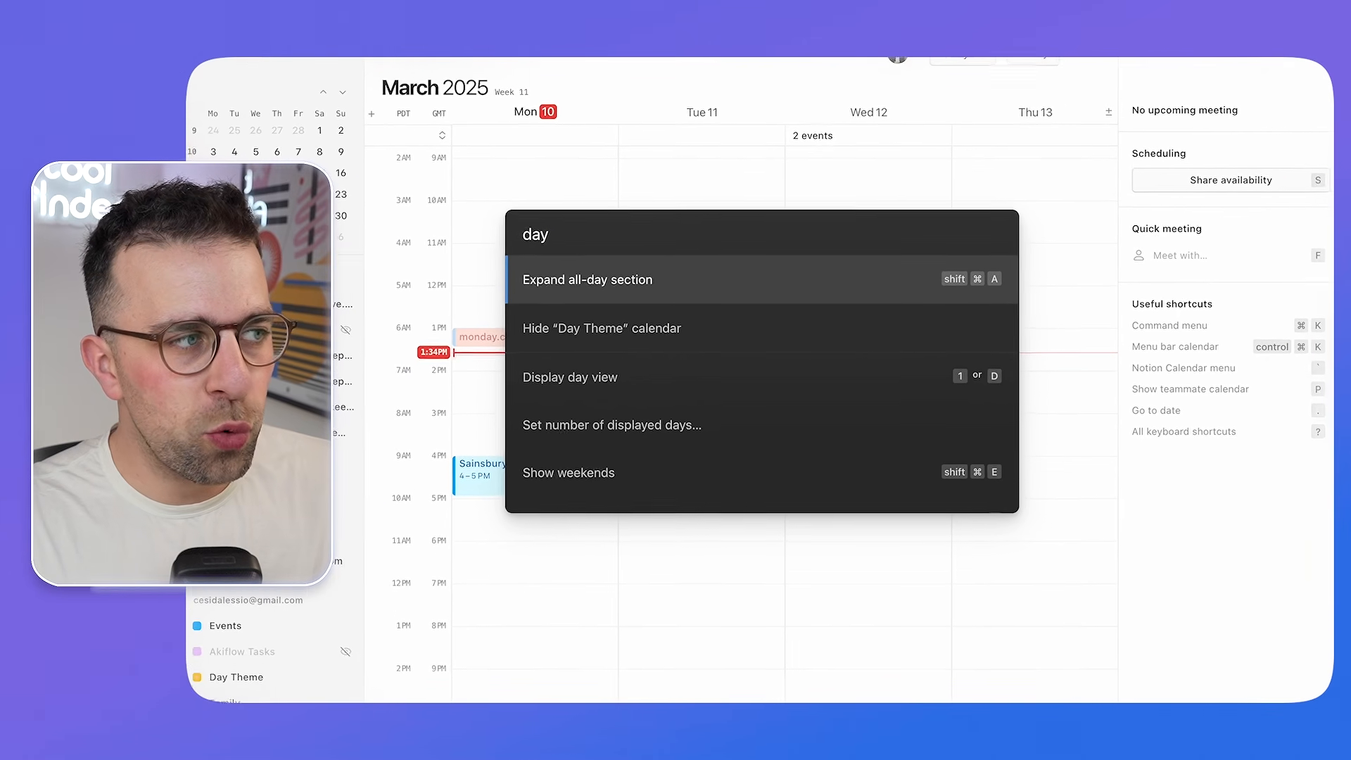
pyautogui.press('Return')
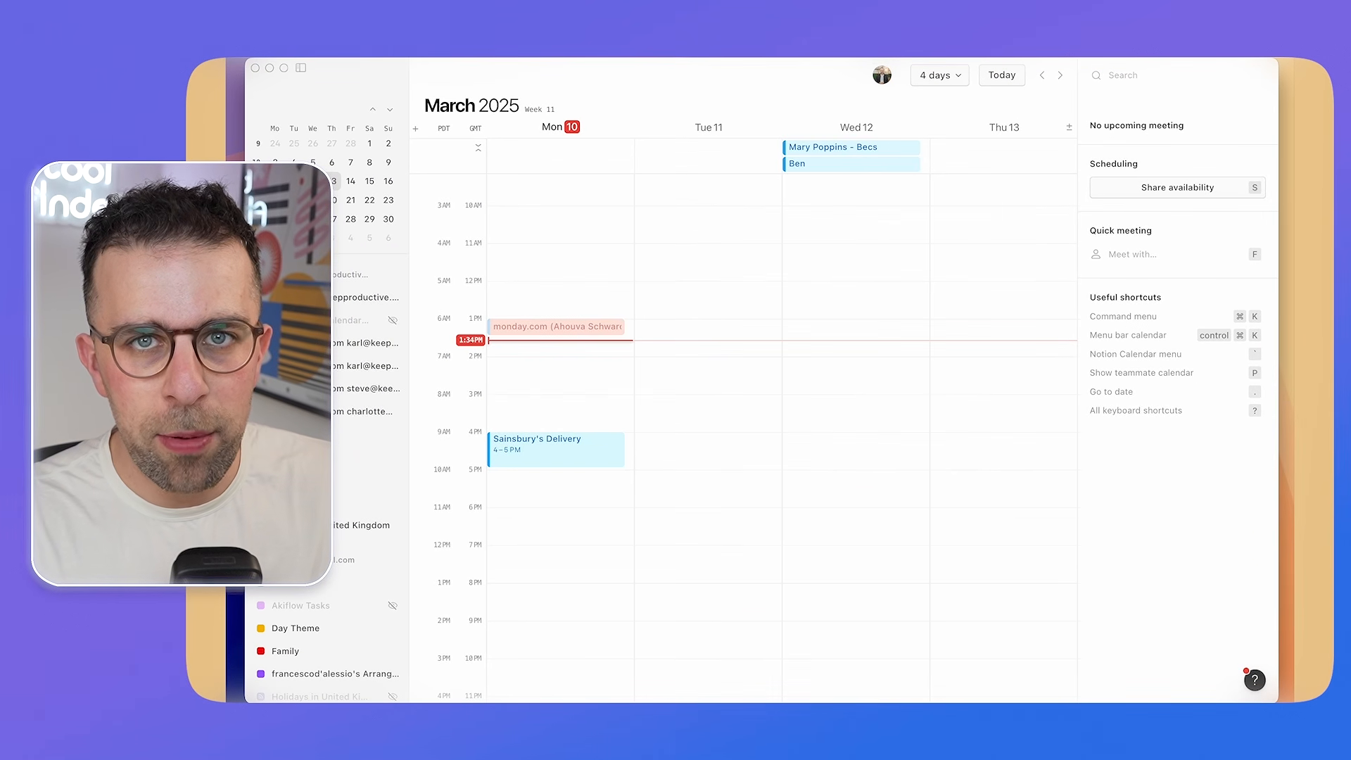
pyautogui.click(897, 165)
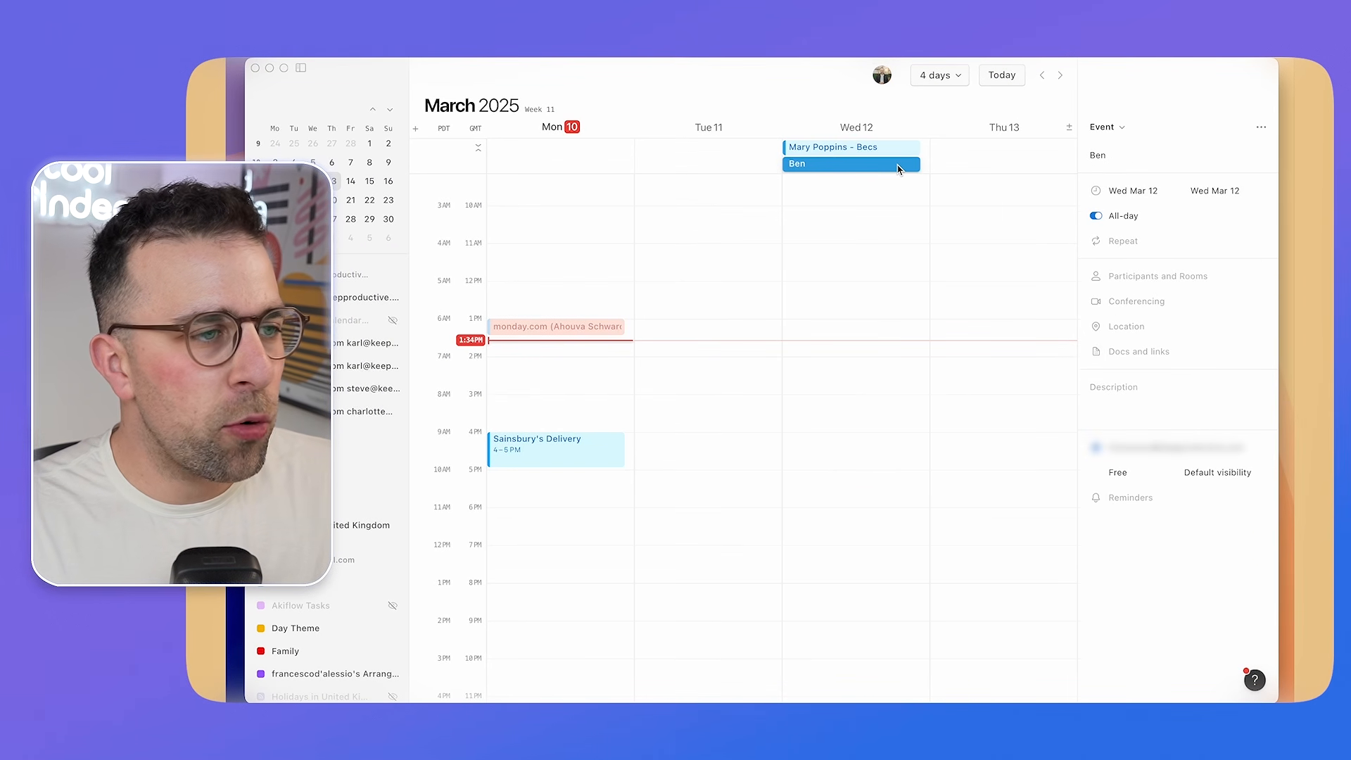
pyautogui.press('BackSpace')
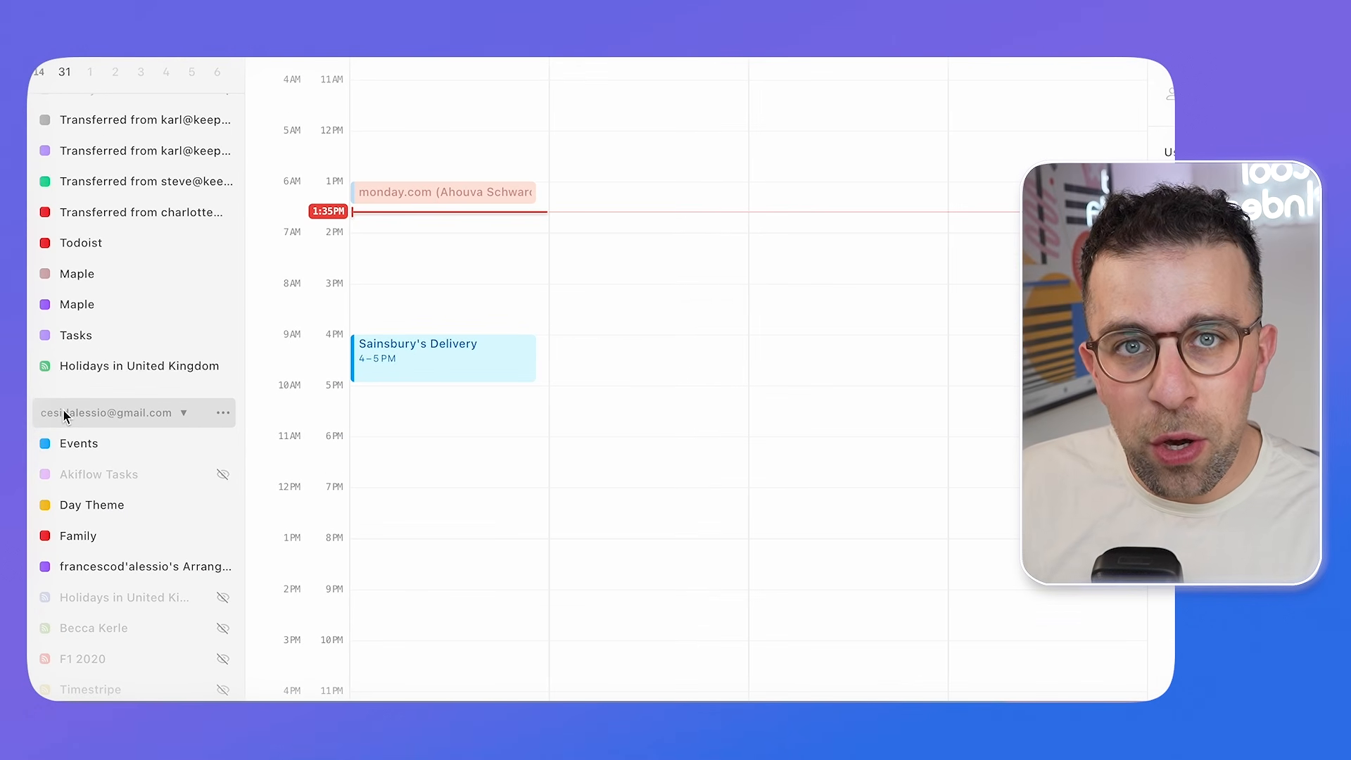
# - Look at the options of the pink Maple calendar in the calendar list and dismiss them
pyautogui.scroll(1, 67, 320)
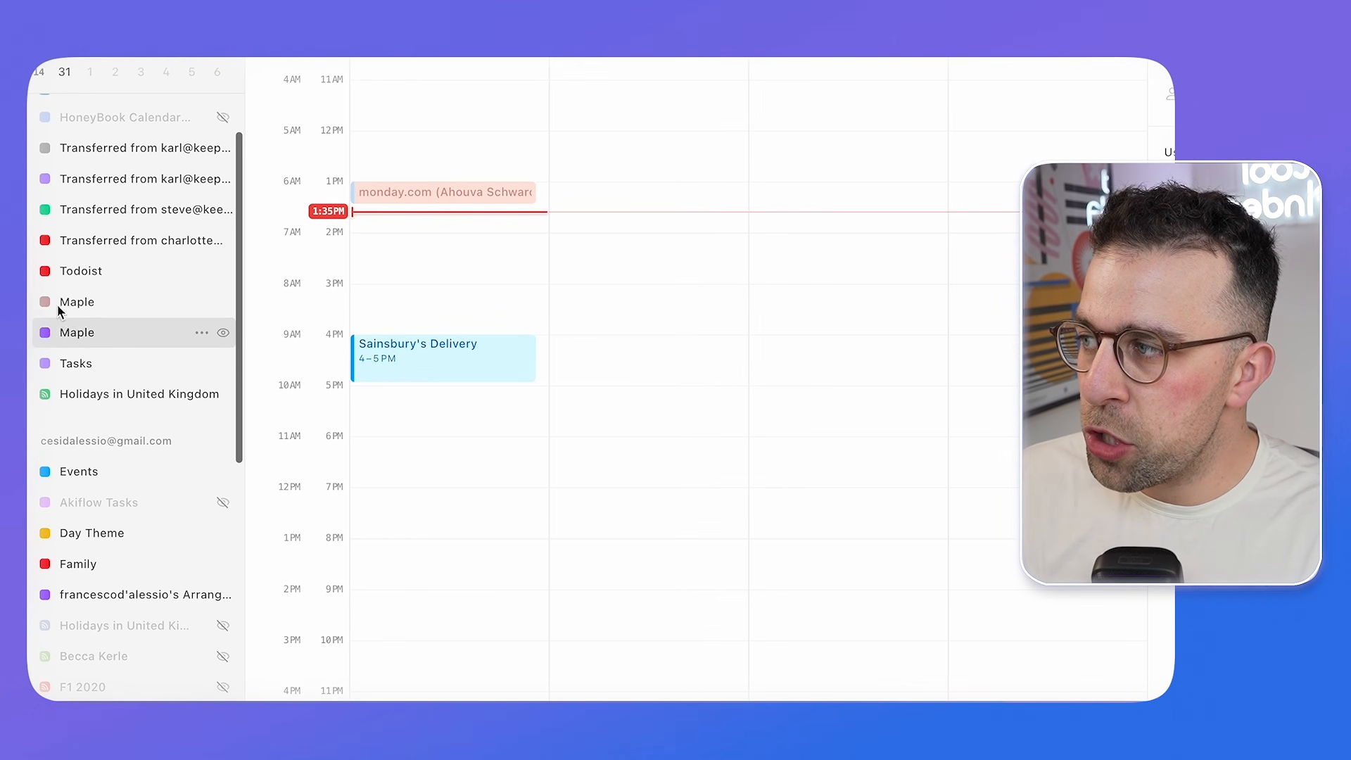
pyautogui.click(200, 303)
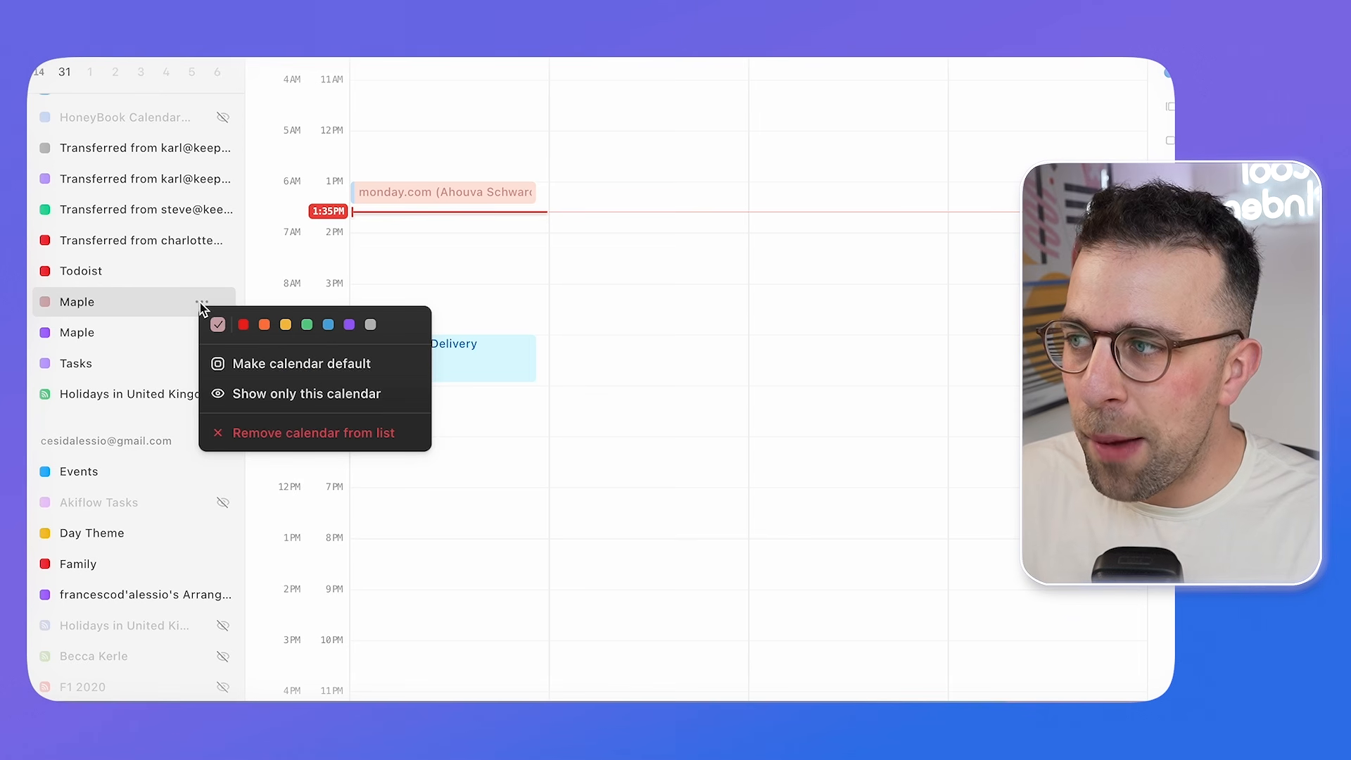
pyautogui.click(654, 332)
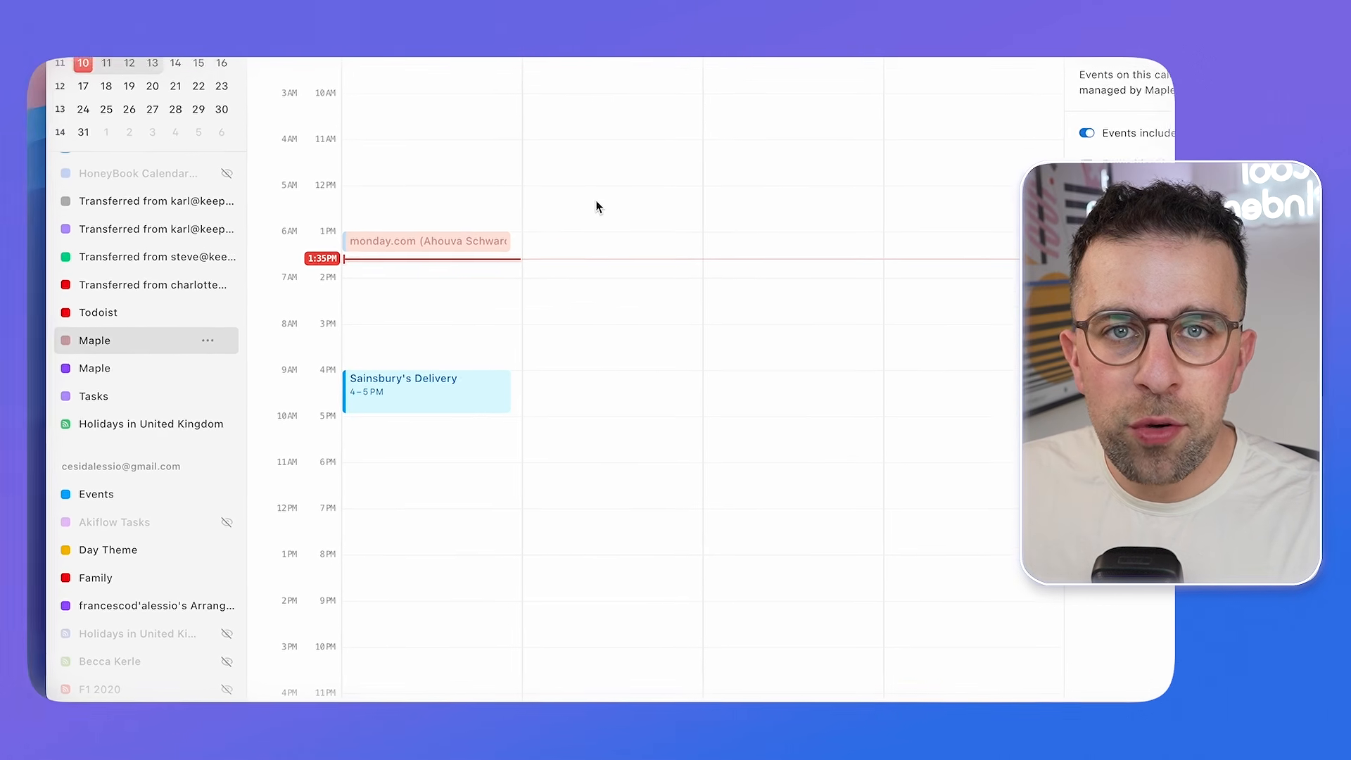
# - Draw a new event on Tuesday March 11 from 12:15 to 3:15 PM and change its type to Availability
pyautogui.moveTo(625, 148); pyautogui.dragTo(632, 300)
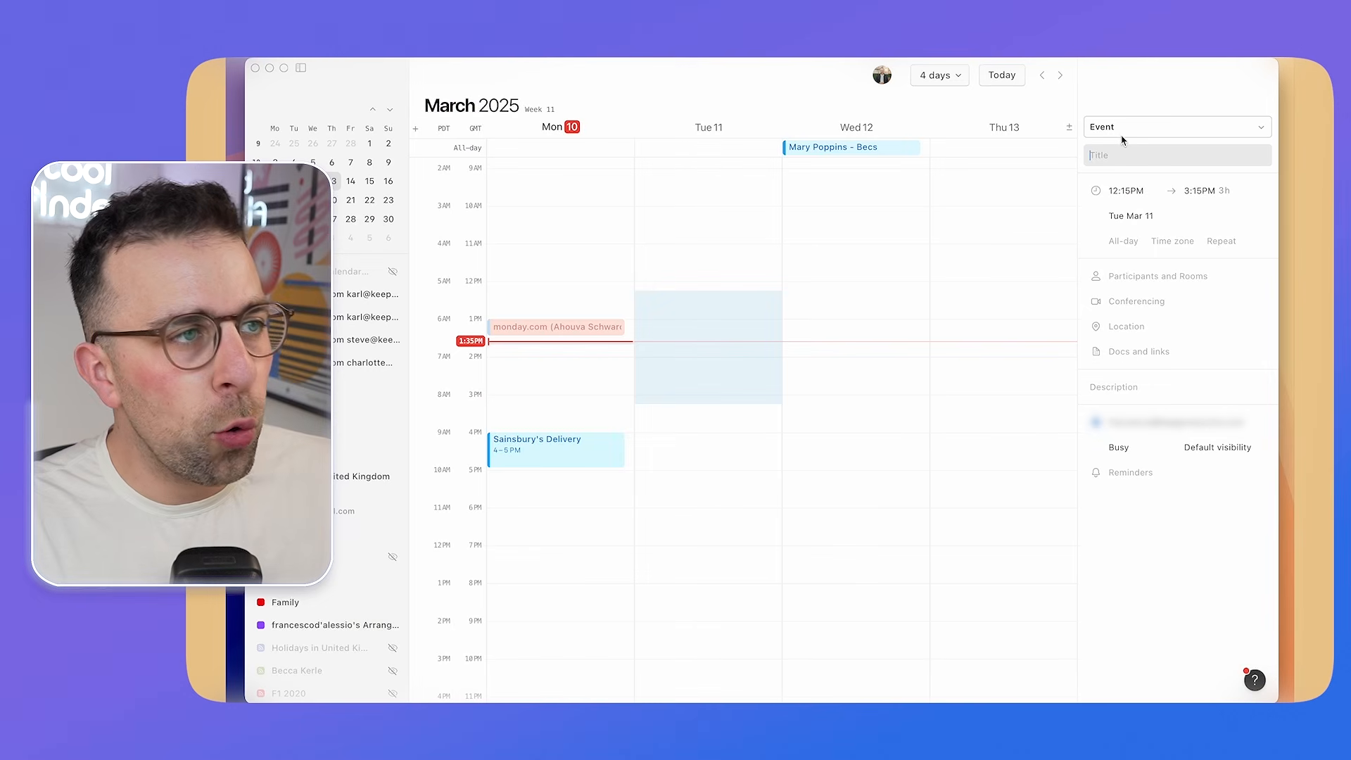
pyautogui.click(1122, 130)
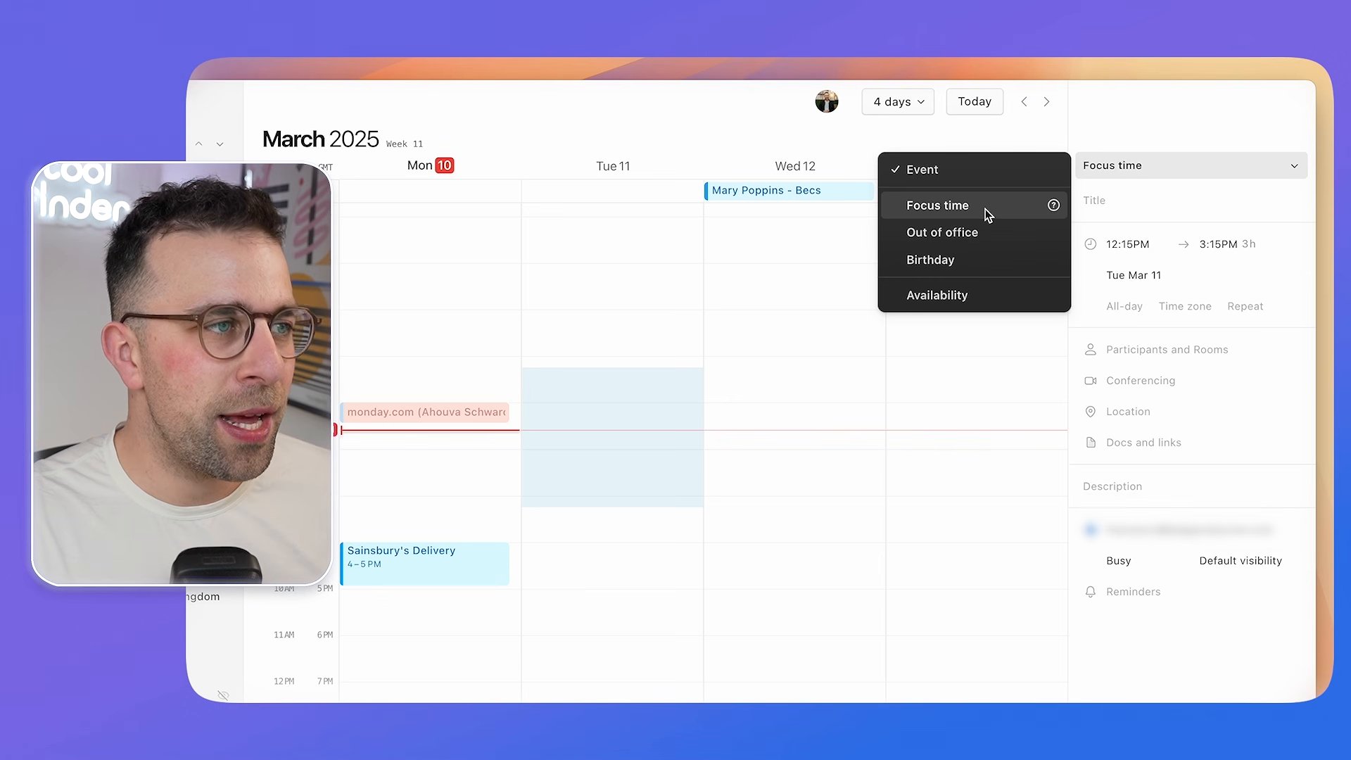
pyautogui.click(978, 294)
# - Mark available times on Wed Mar 12 at 12:15–2 PM, 3–5:15 PM and 6:15–8:15 PM, and on Thu Mar 13 at 2–4:15 PM and 11:30 AM–12:45 PM
pyautogui.moveTo(809, 345); pyautogui.dragTo(809, 418)
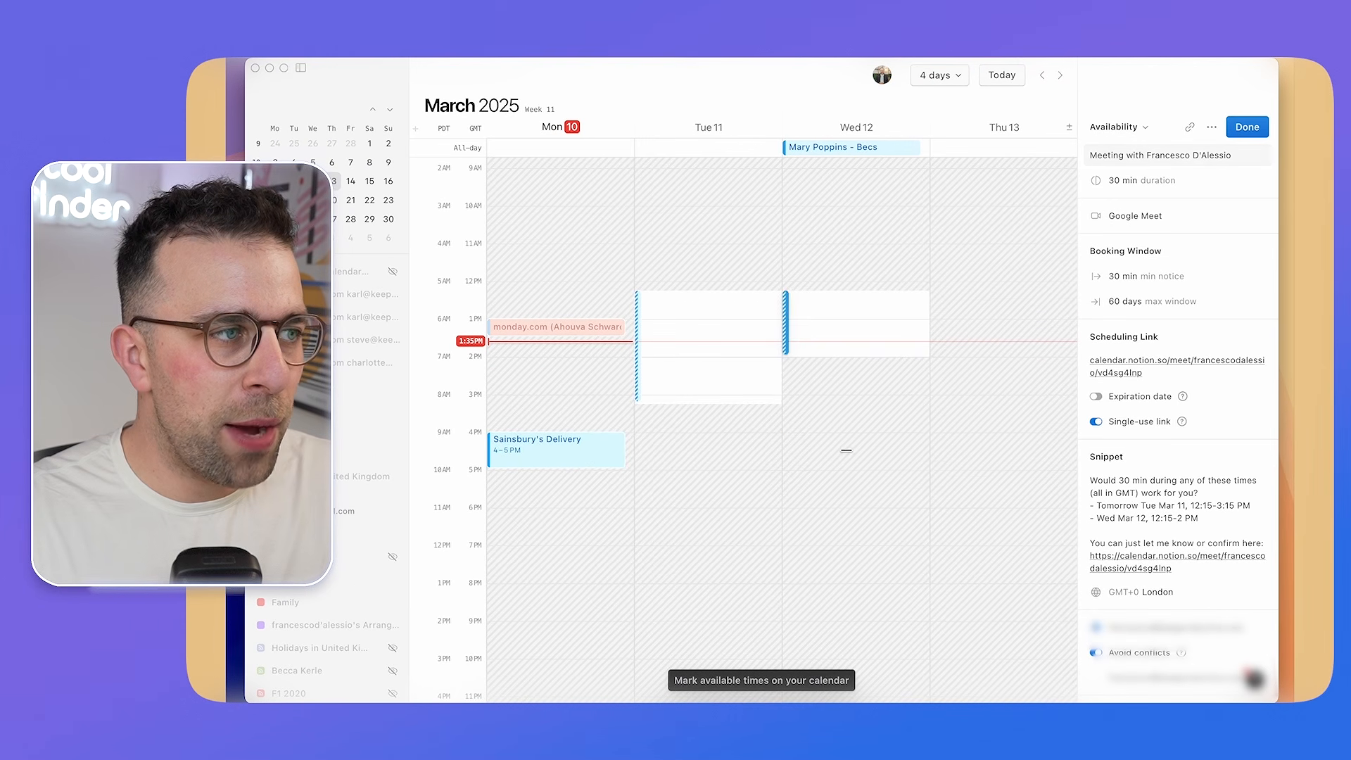
pyautogui.moveTo(809, 464); pyautogui.dragTo(809, 563)
pyautogui.moveTo(809, 606); pyautogui.dragTo(809, 694)
pyautogui.moveTo(980, 356); pyautogui.dragTo(981, 437)
pyautogui.moveTo(1004, 263); pyautogui.dragTo(1006, 310)
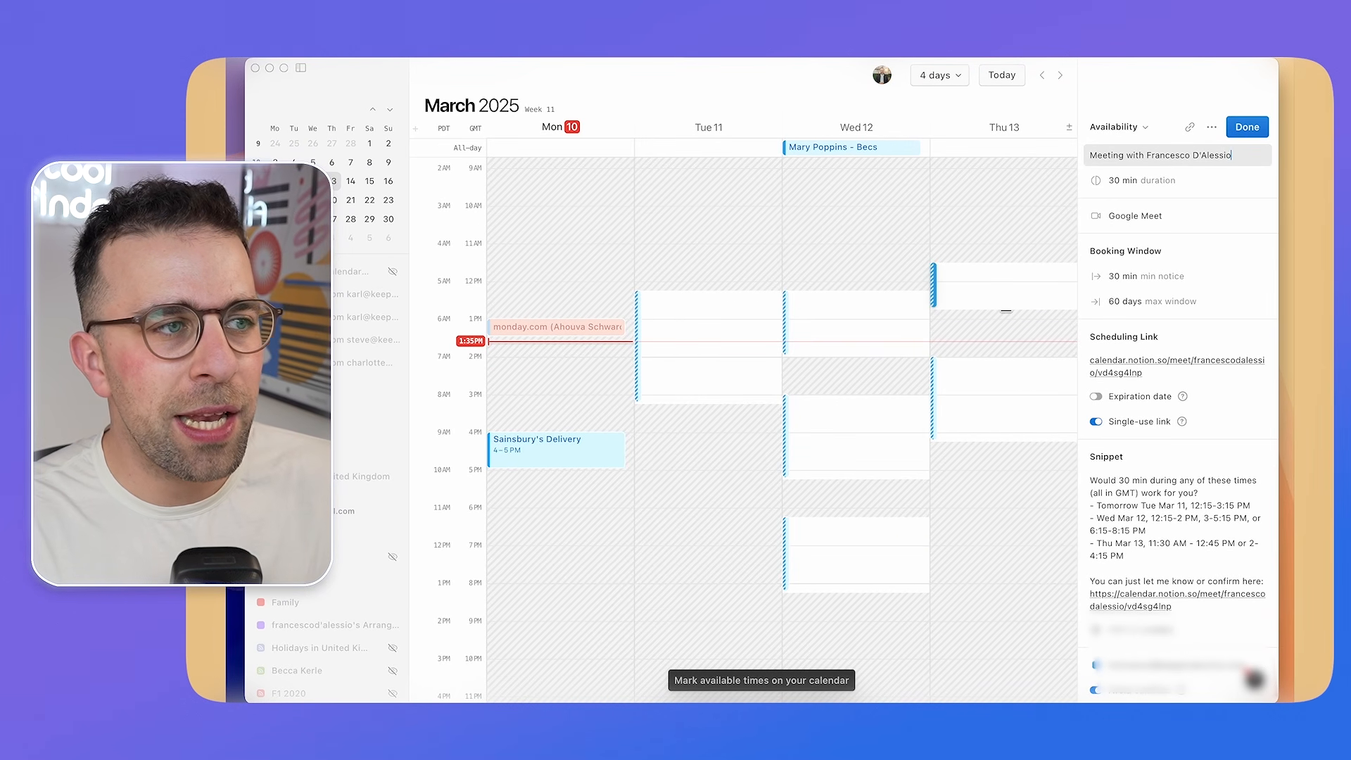
# - Copy the scheduling link of the 30-minute meeting, then finish the availability and close its details
pyautogui.click(1189, 127)
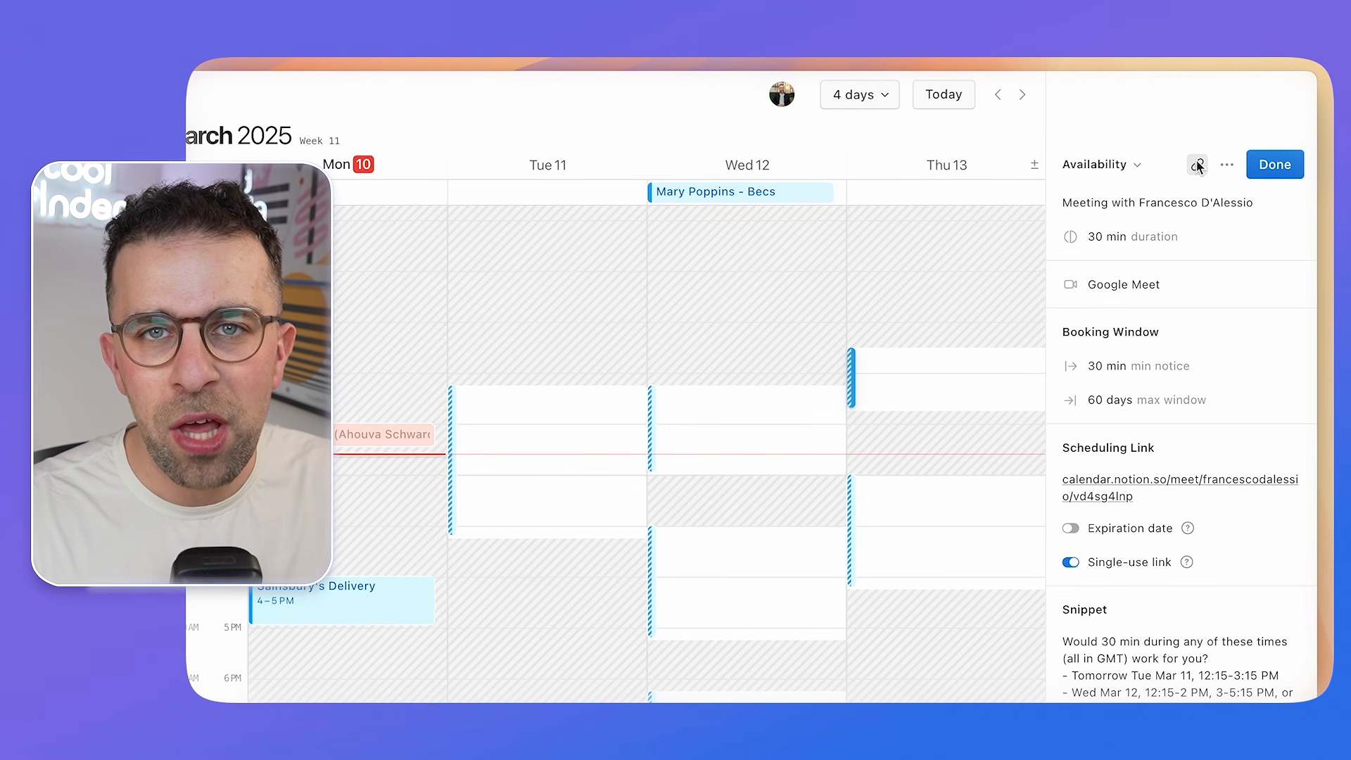
pyautogui.click(1198, 165)
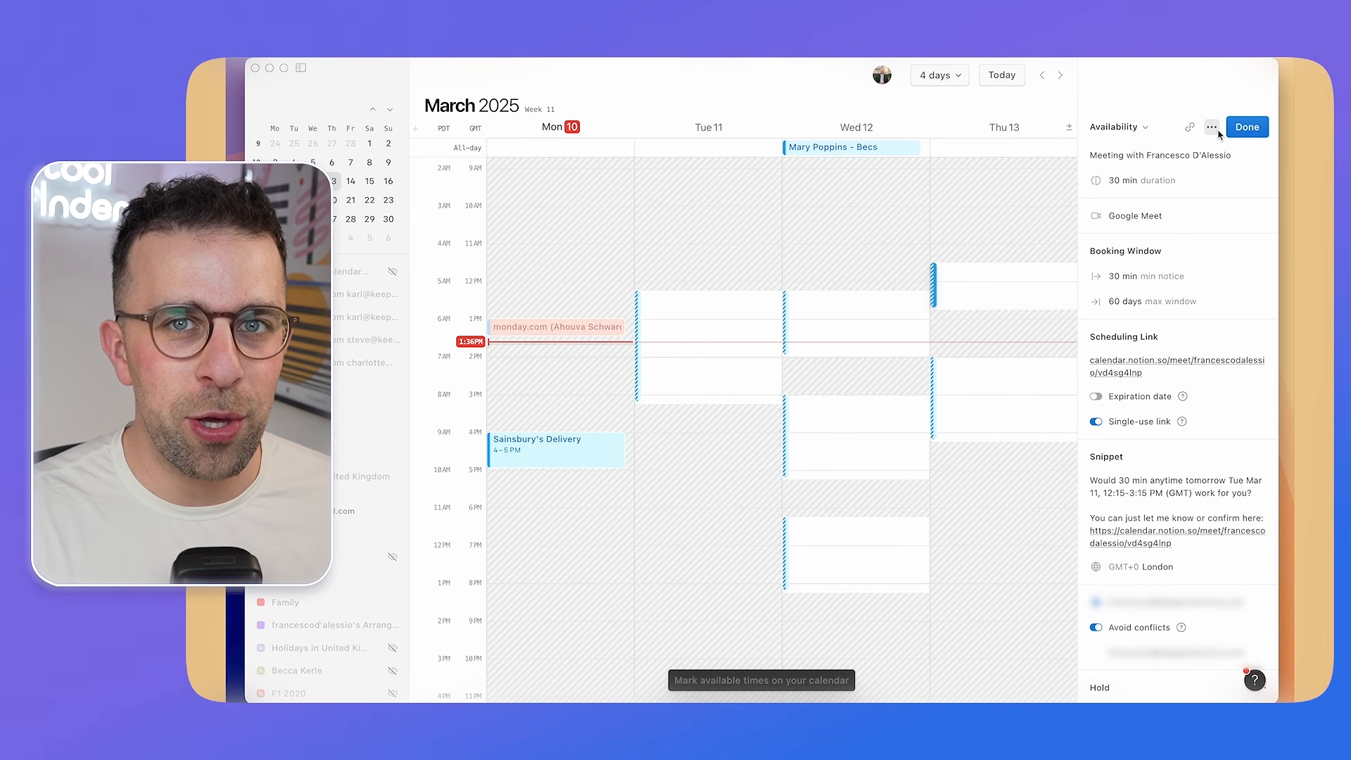
pyautogui.click(1229, 129)
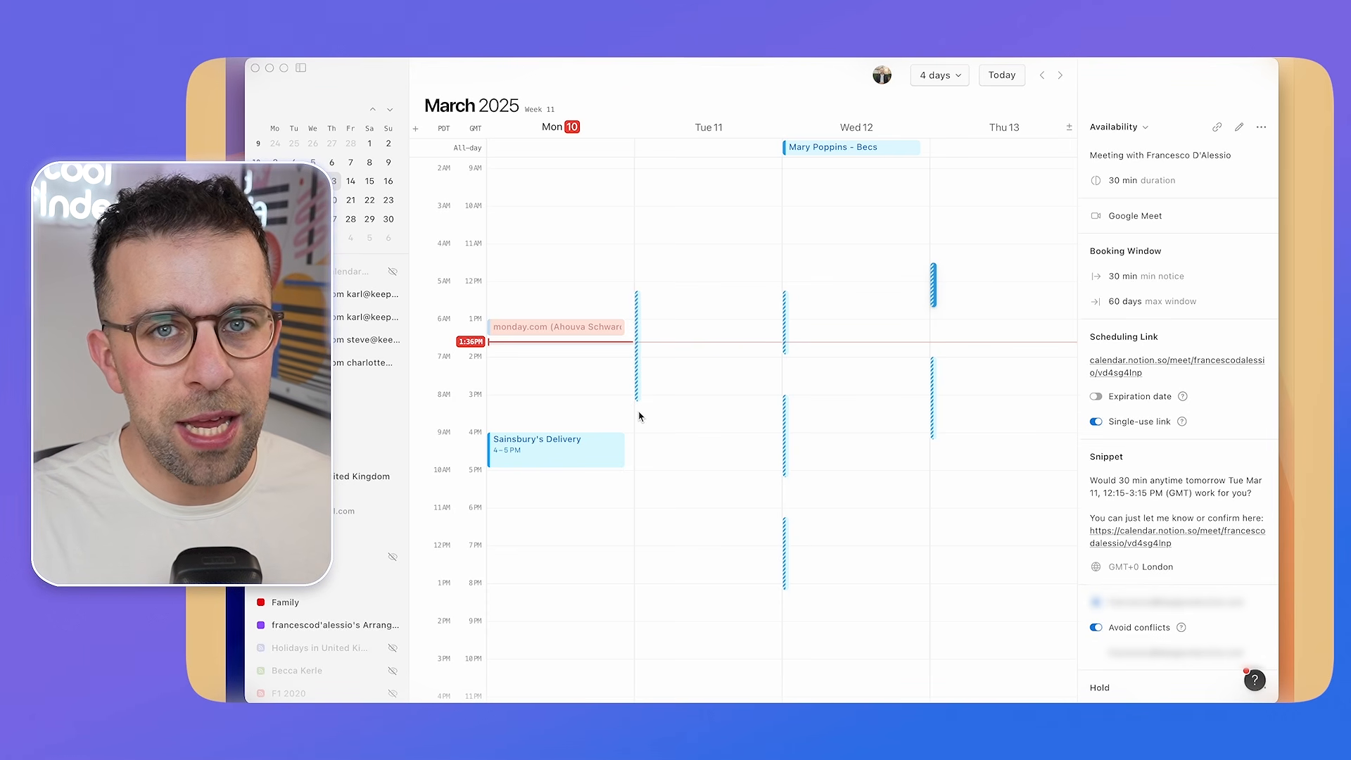
pyautogui.press('Escape')
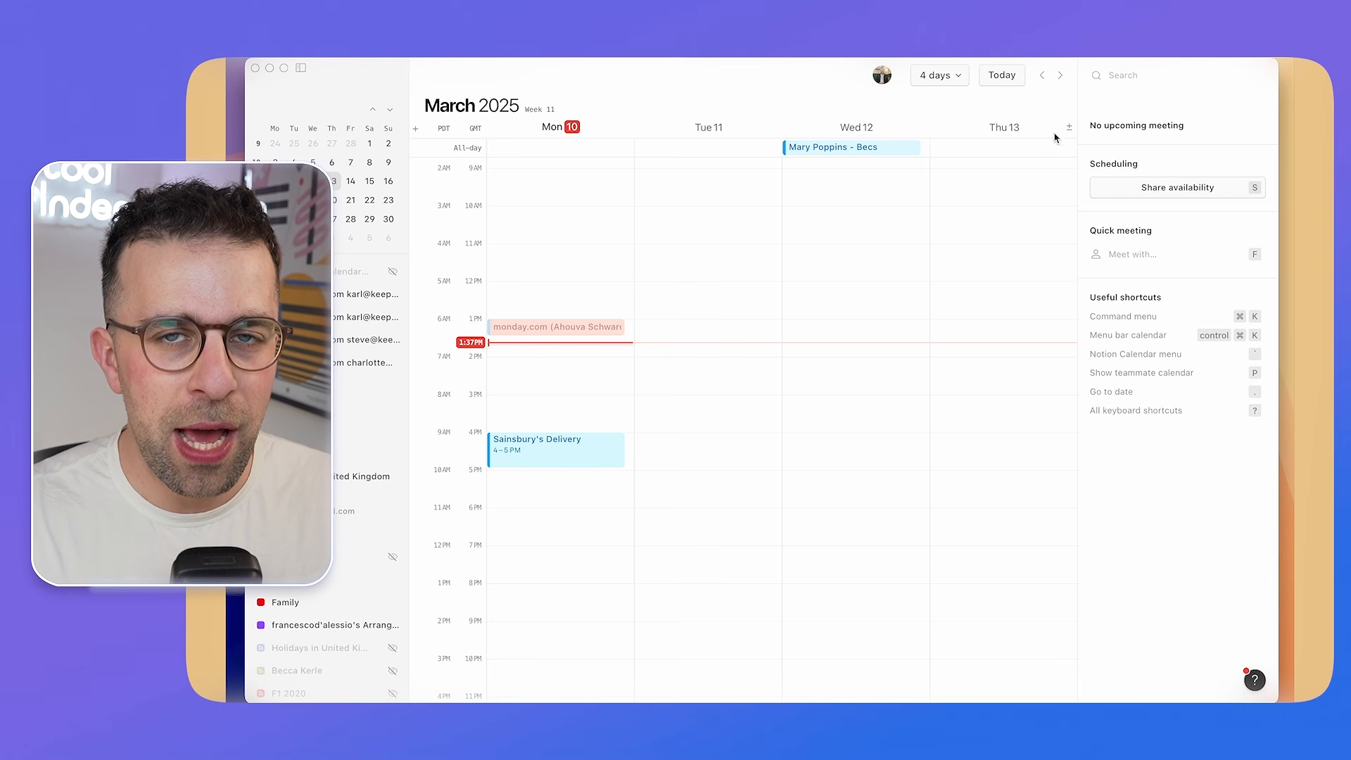
# - Create an event on Tuesday March 11 from 2:45 to 4:15 PM and attach the Pipeline Tracking and Meetings Notion pages
pyautogui.moveTo(723, 387); pyautogui.dragTo(728, 432)
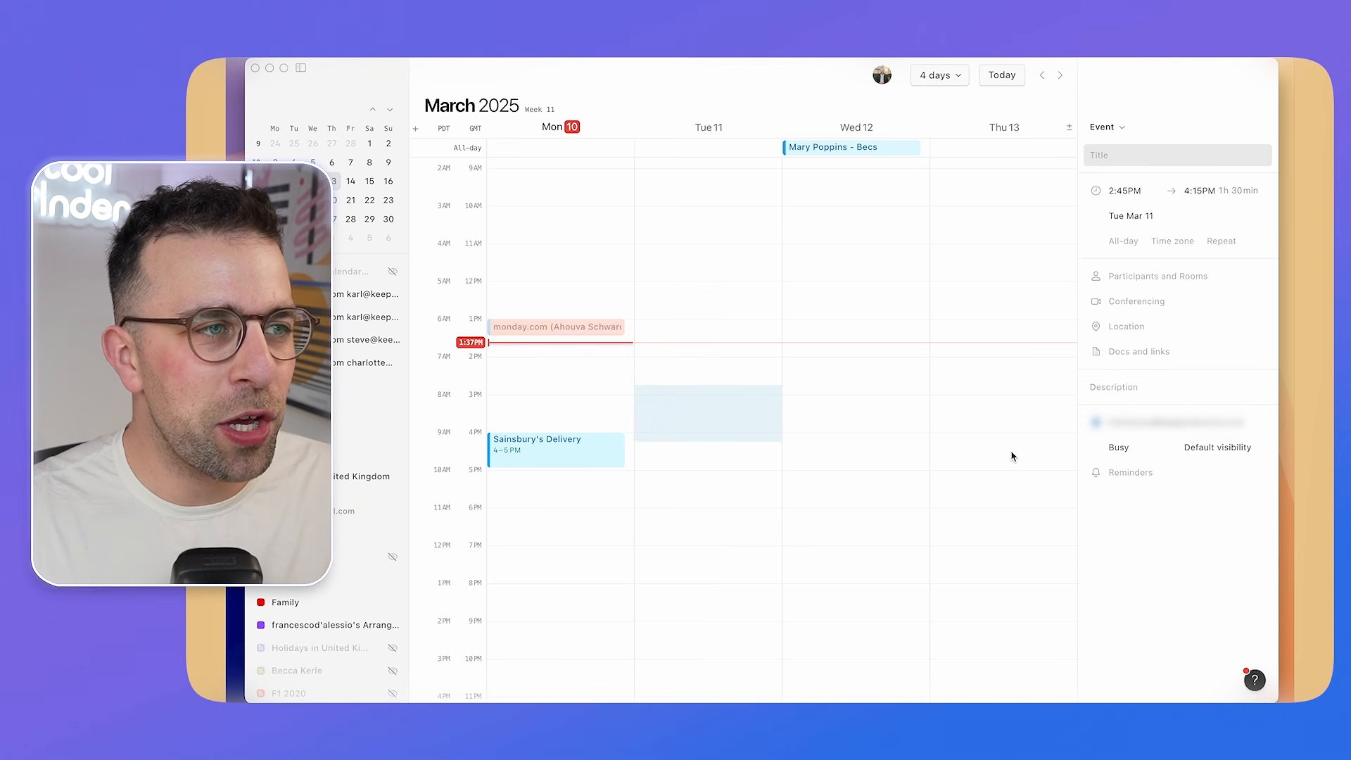
pyautogui.click(1161, 351)
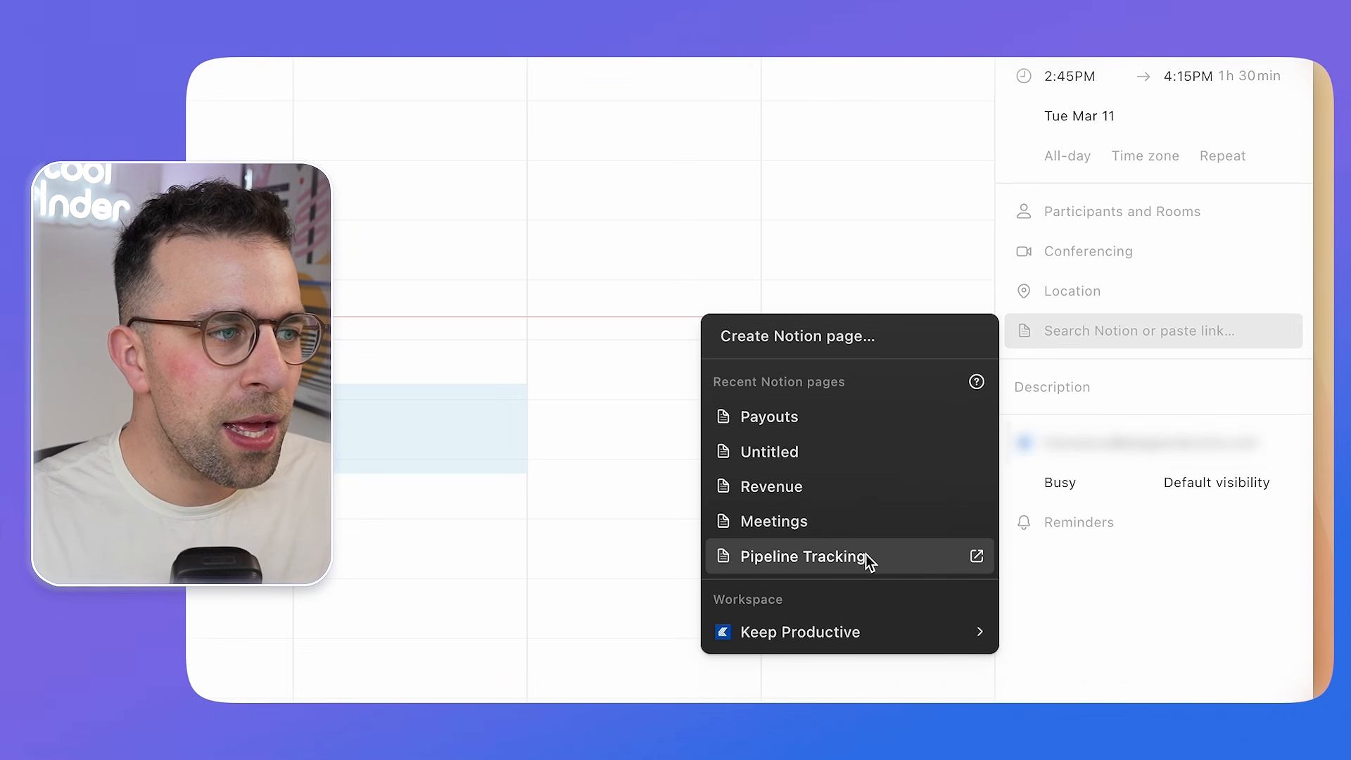
pyautogui.click(802, 557)
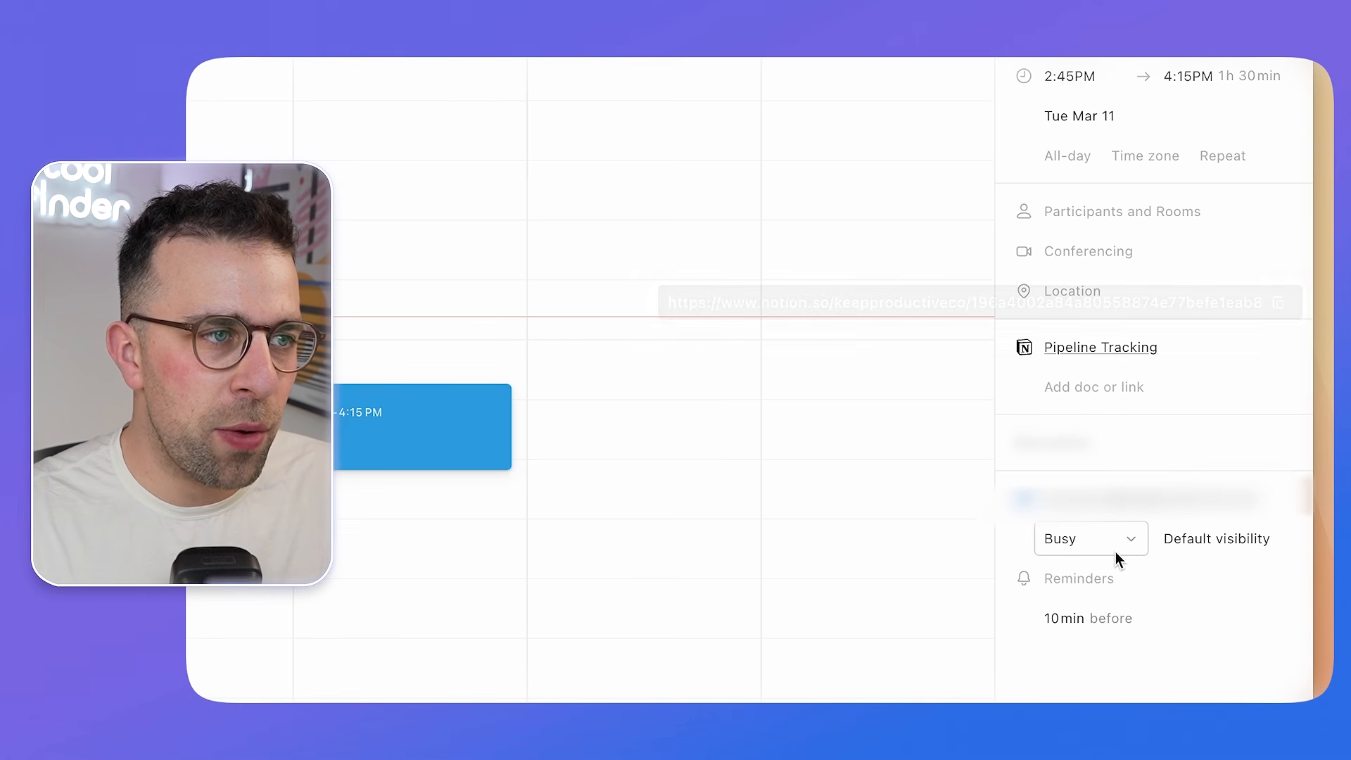
pyautogui.click(1093, 387)
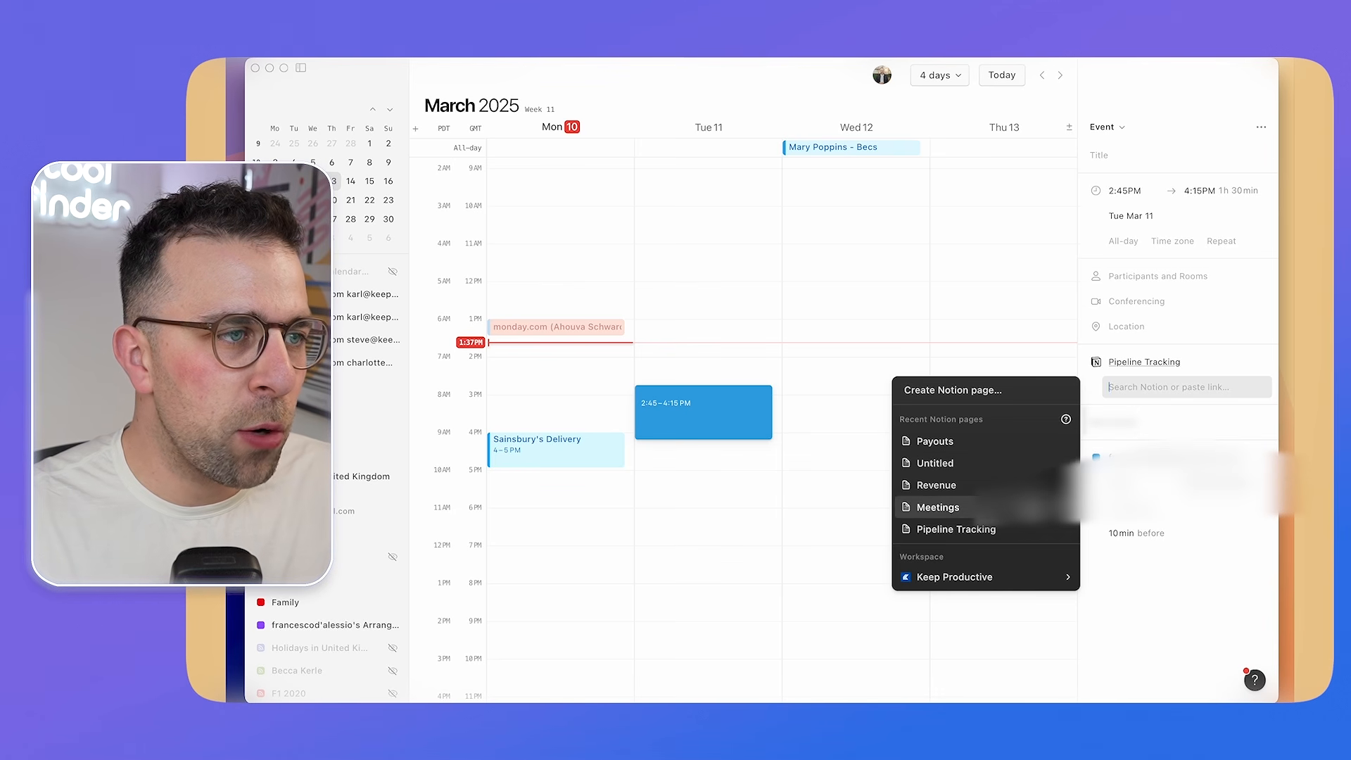
pyautogui.click(937, 507)
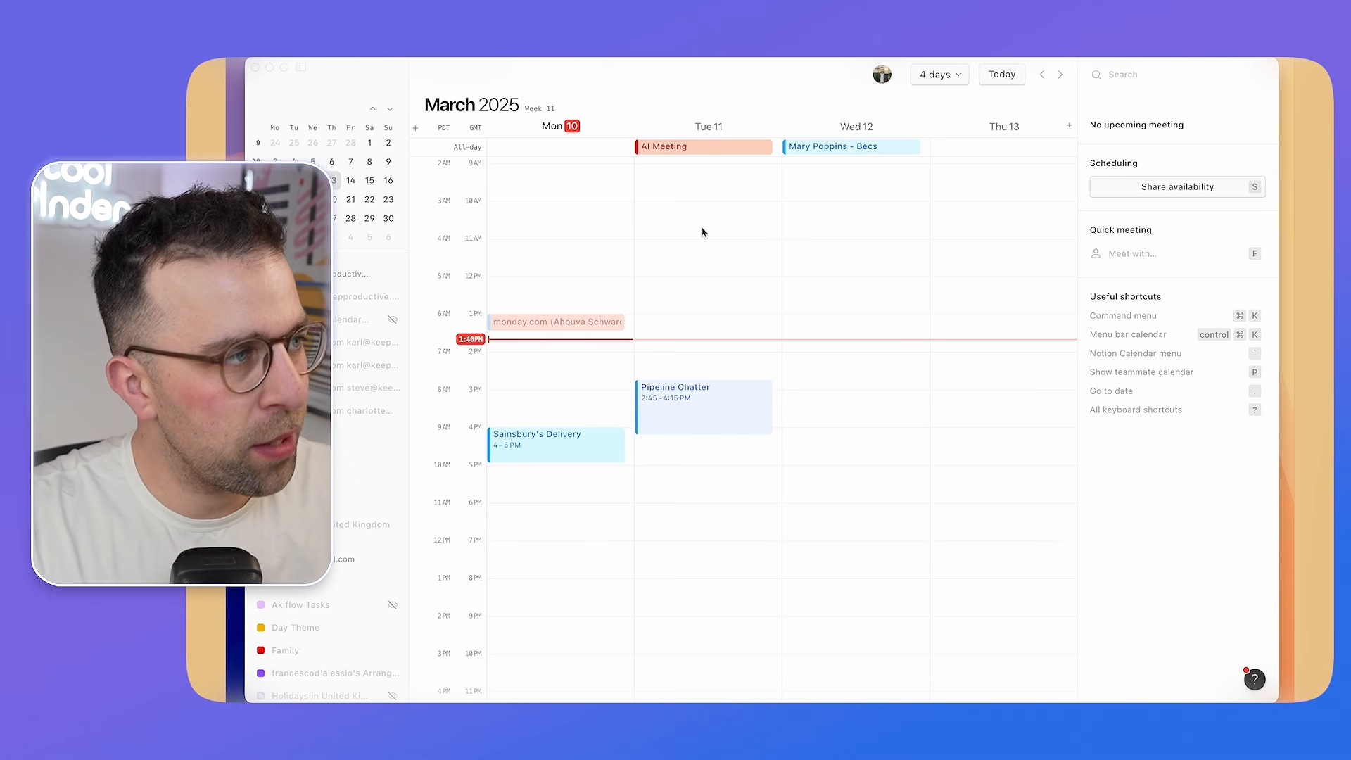
# - Review the connected workspaces in the Notion integration settings, keeping Keep Productive as the default workspace, and close the settings
pyautogui.press('super+comma')
pyautogui.click(562, 391)
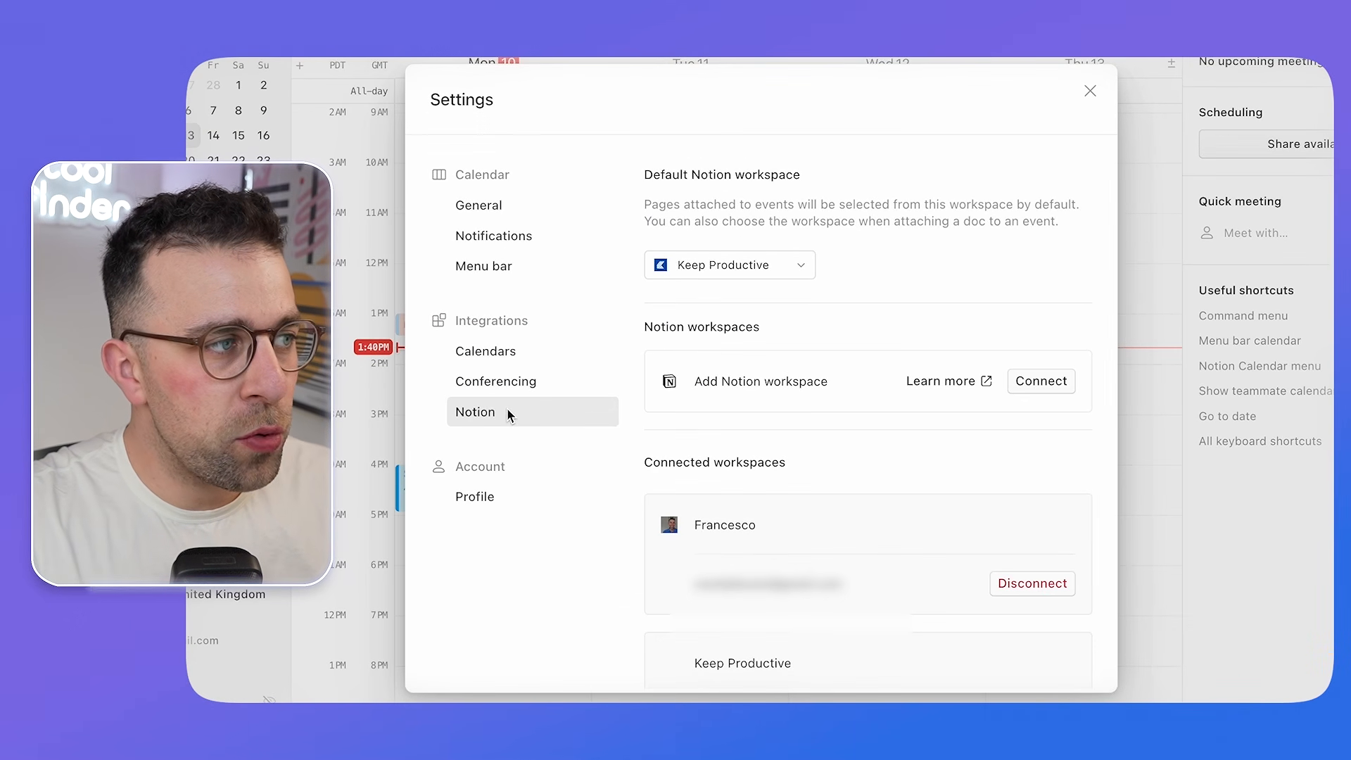
pyautogui.scroll(-3, 784, 519)
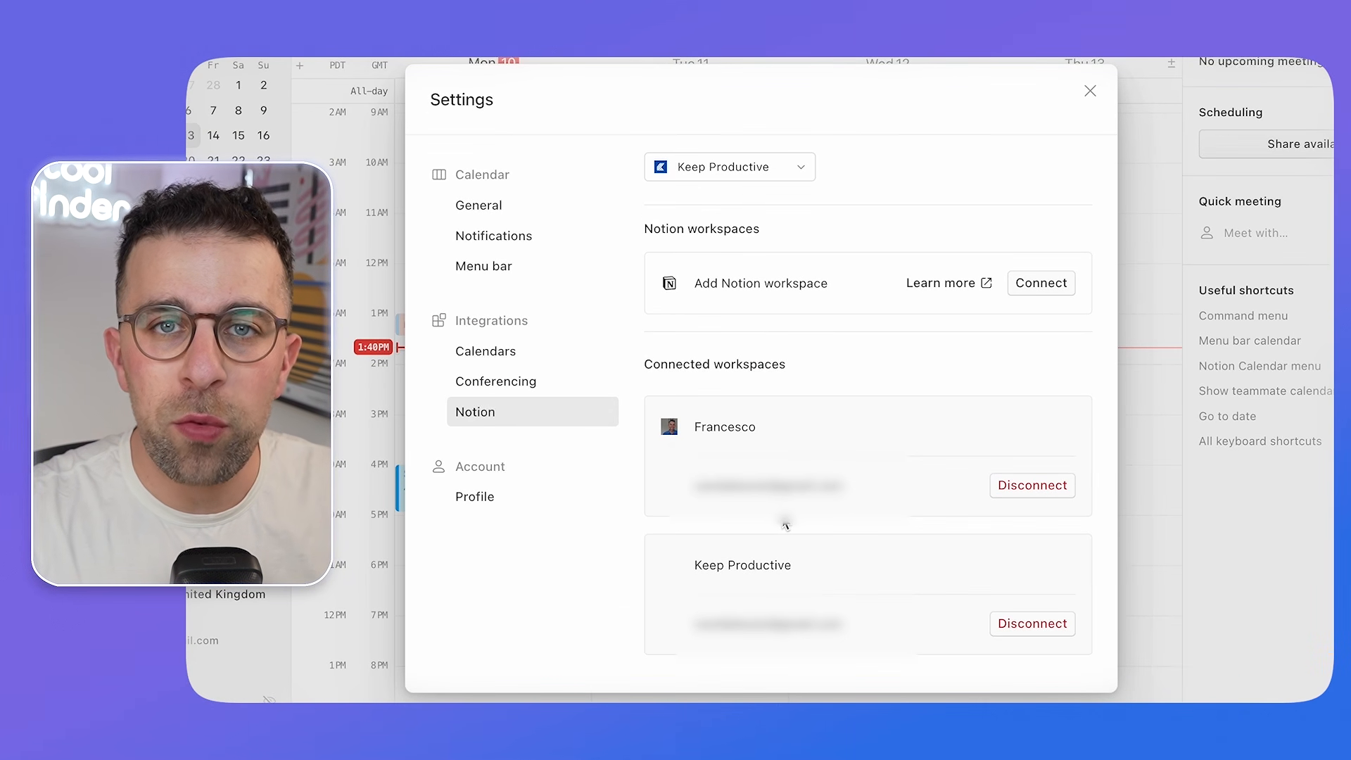
pyautogui.click(732, 167)
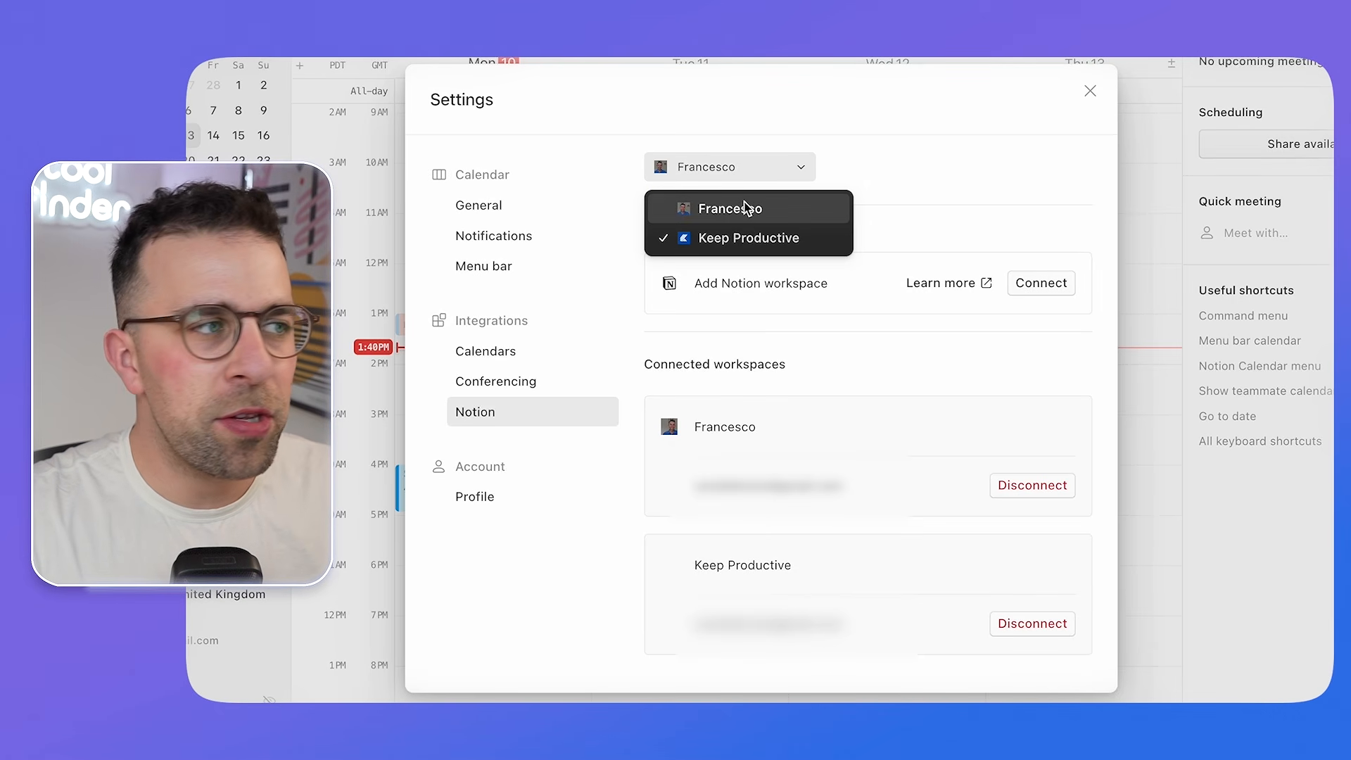
pyautogui.click(771, 238)
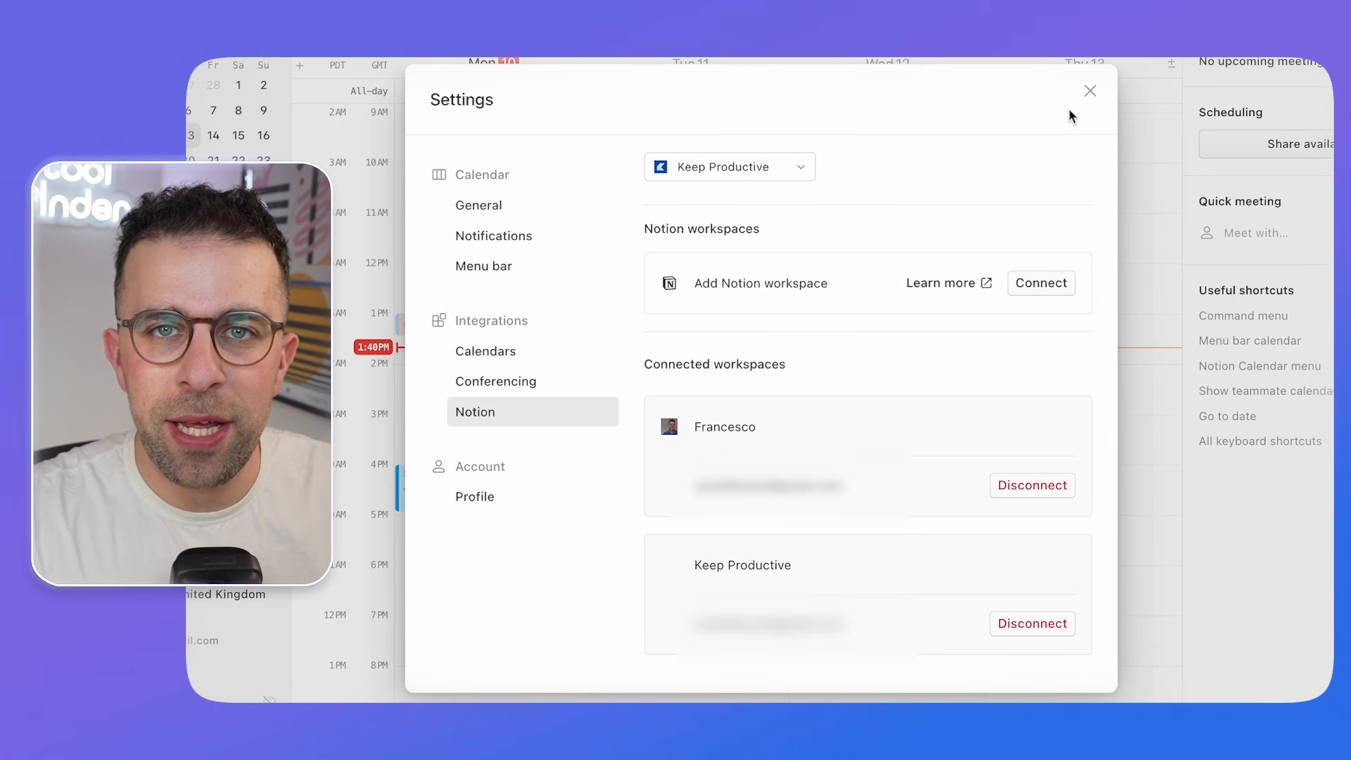
pyautogui.click(1090, 91)
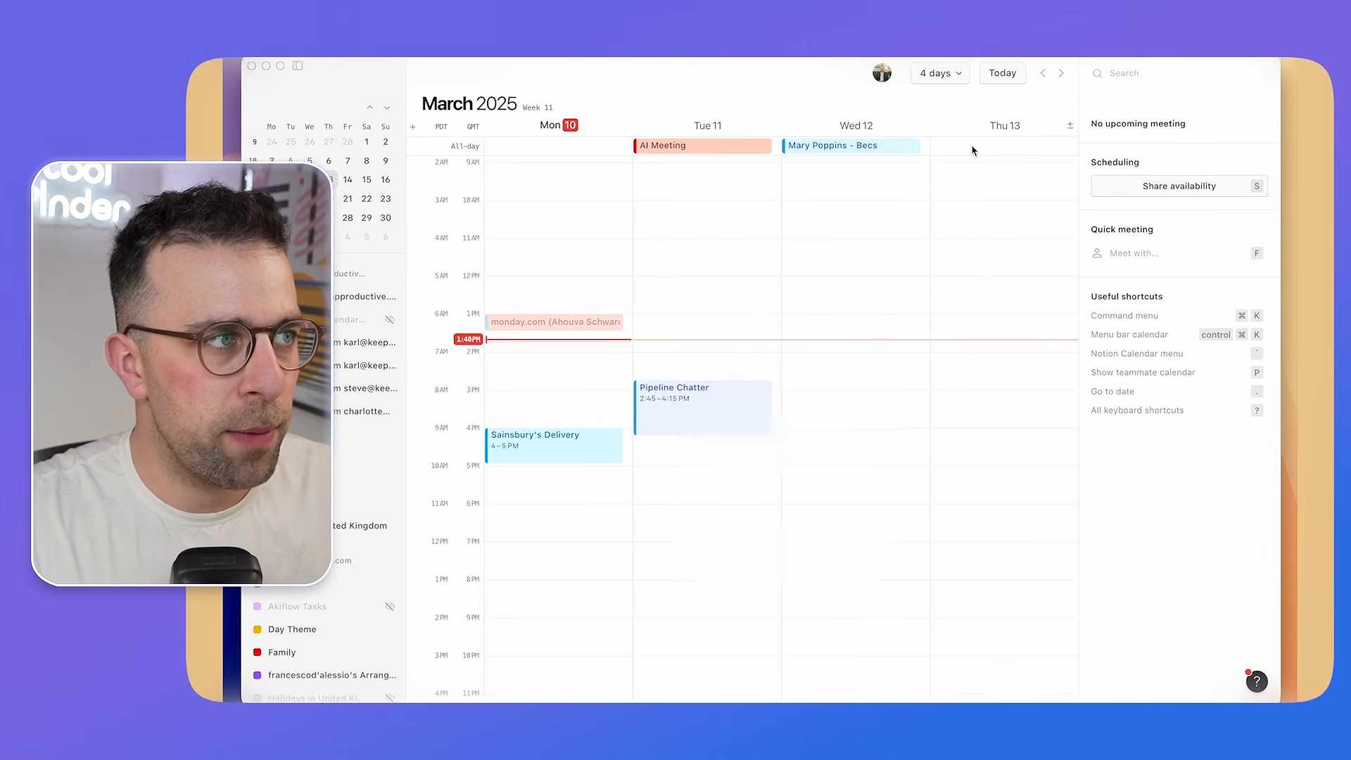
# - Open AI Meeting in Notion's Meetings calendar, extend it through Friday March 14, and check its dates back in Notion Calendar
pyautogui.click(732, 149)
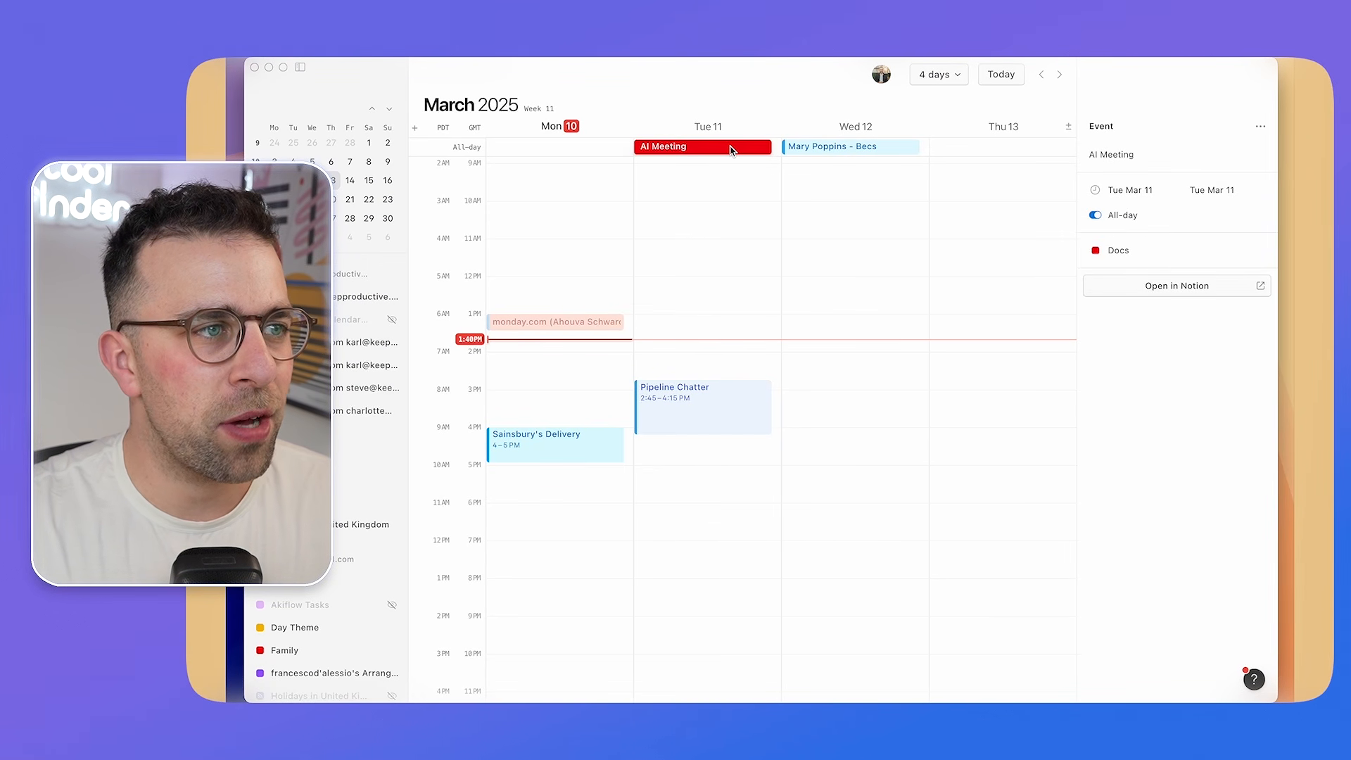
pyautogui.click(1139, 154)
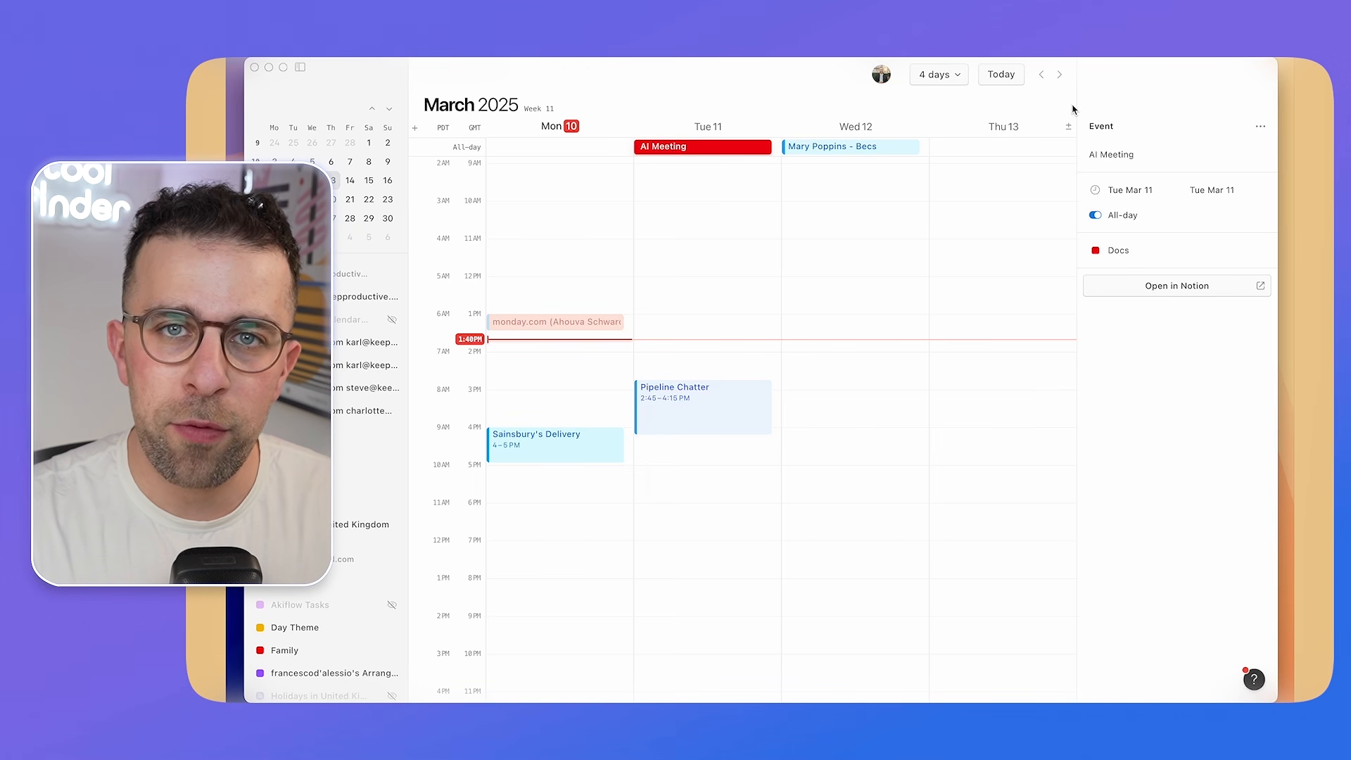
pyautogui.press('super+o')
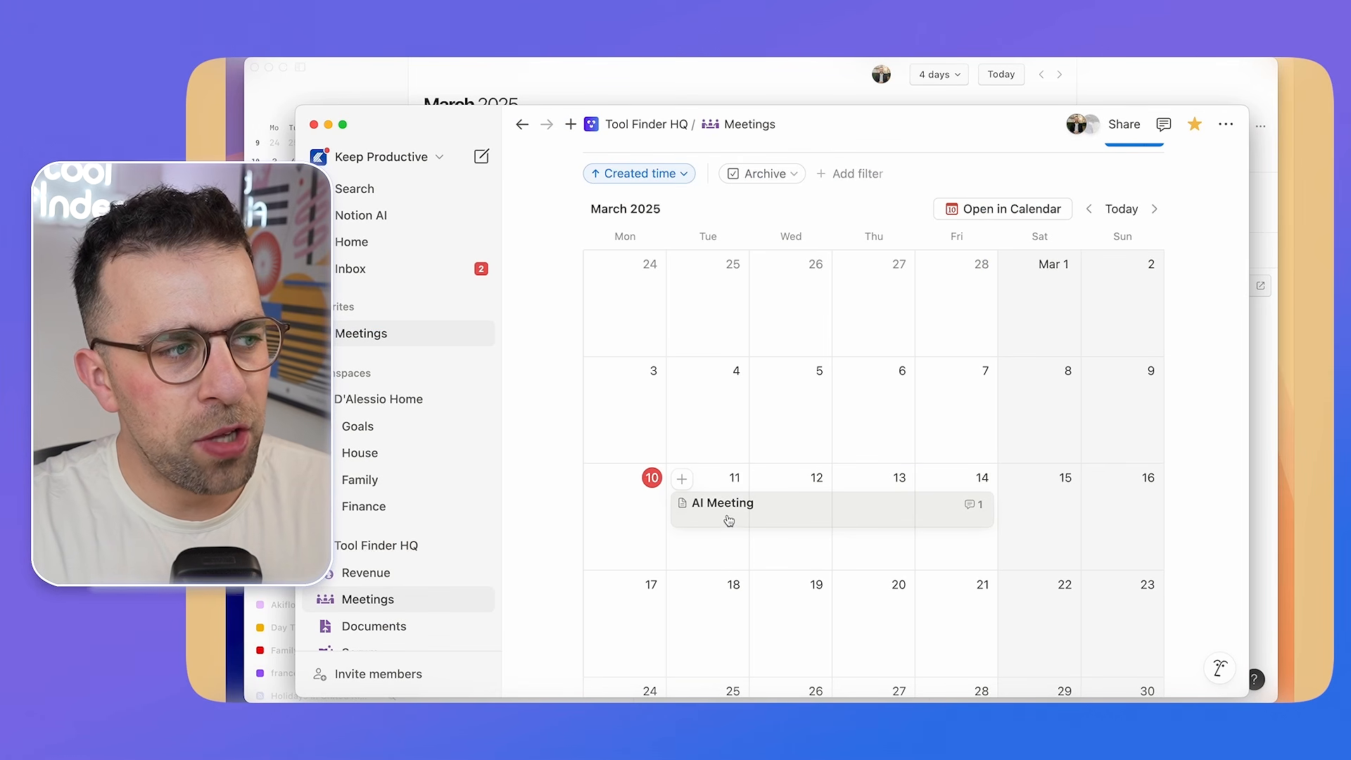
pyautogui.click(1048, 211)
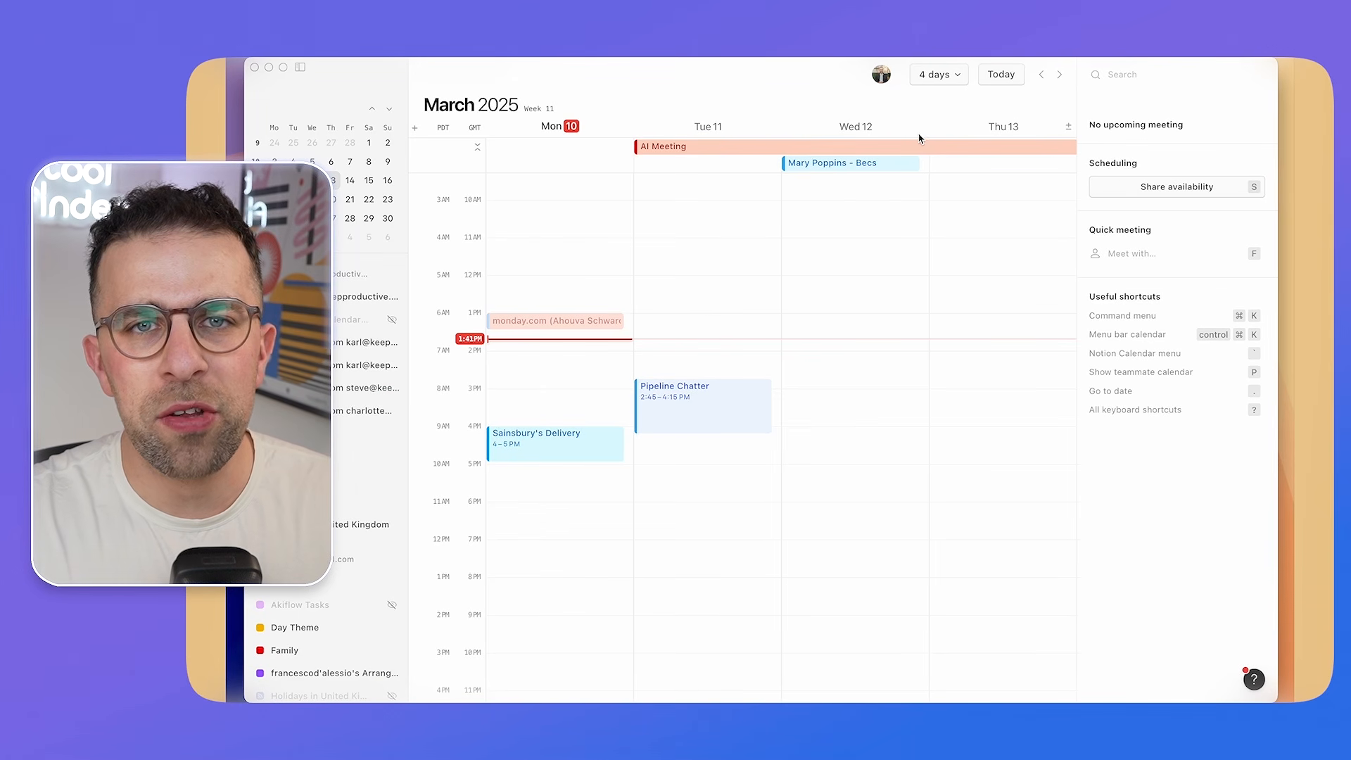
pyautogui.click(740, 150)
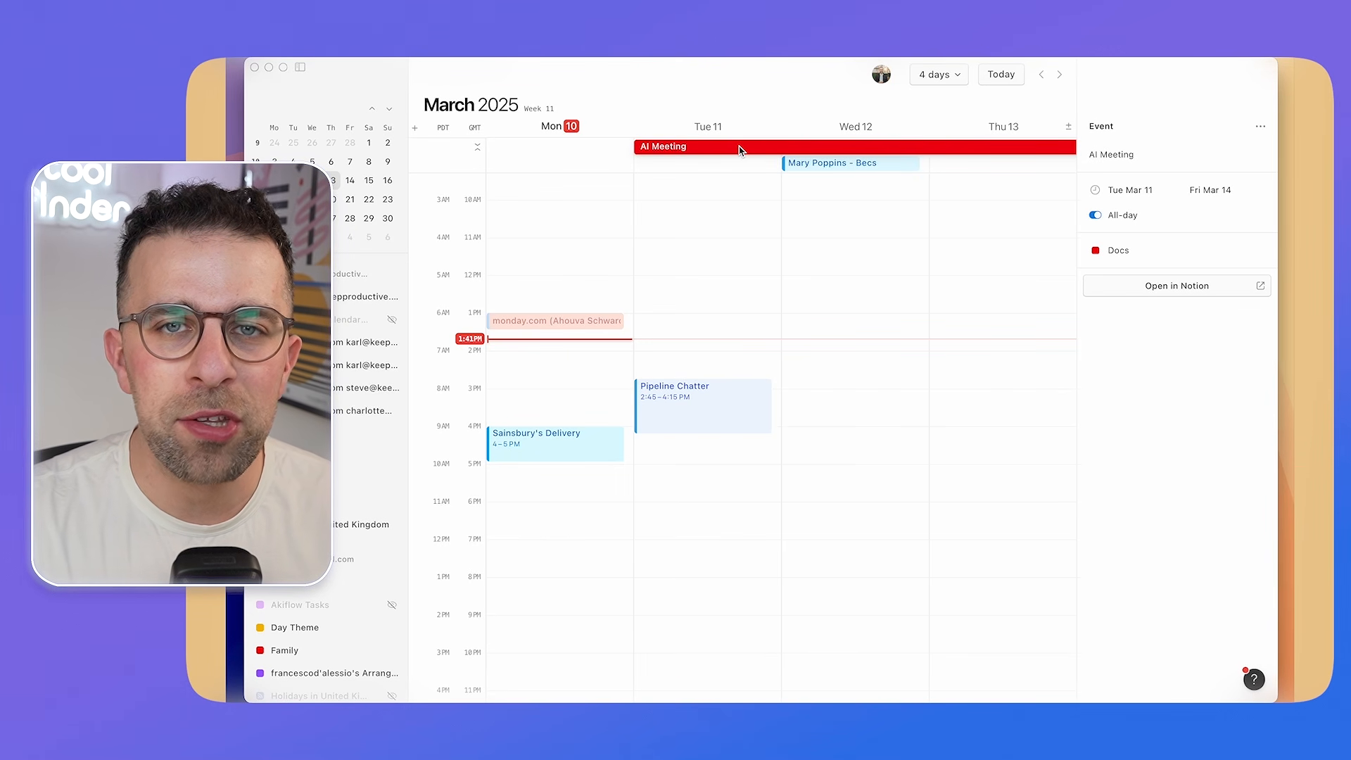
pyautogui.hscroll(-3, 739, 149)
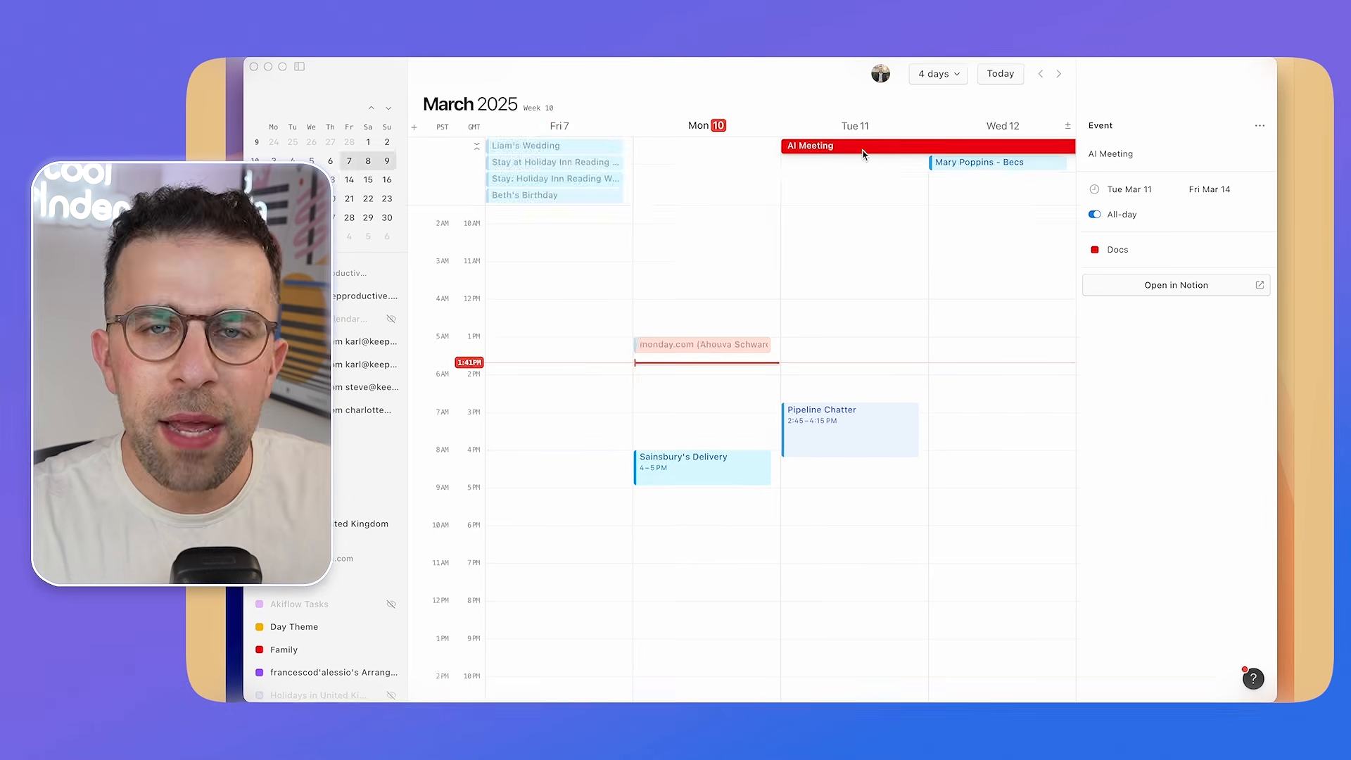
# - Search the commands for "data", look at the Notion databases that can be shown from the Keep Productive workspace, and dismiss the list
pyautogui.press('super+k')
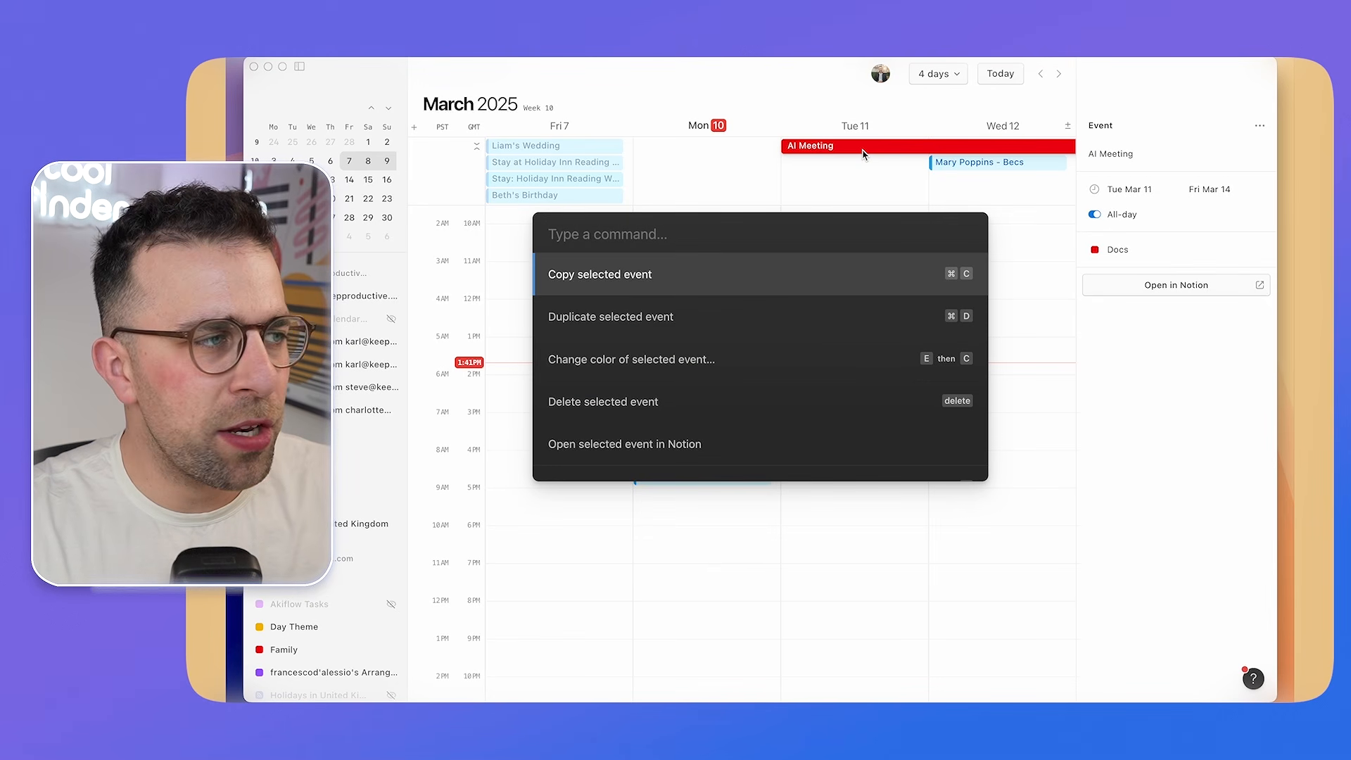
pyautogui.write('dat')
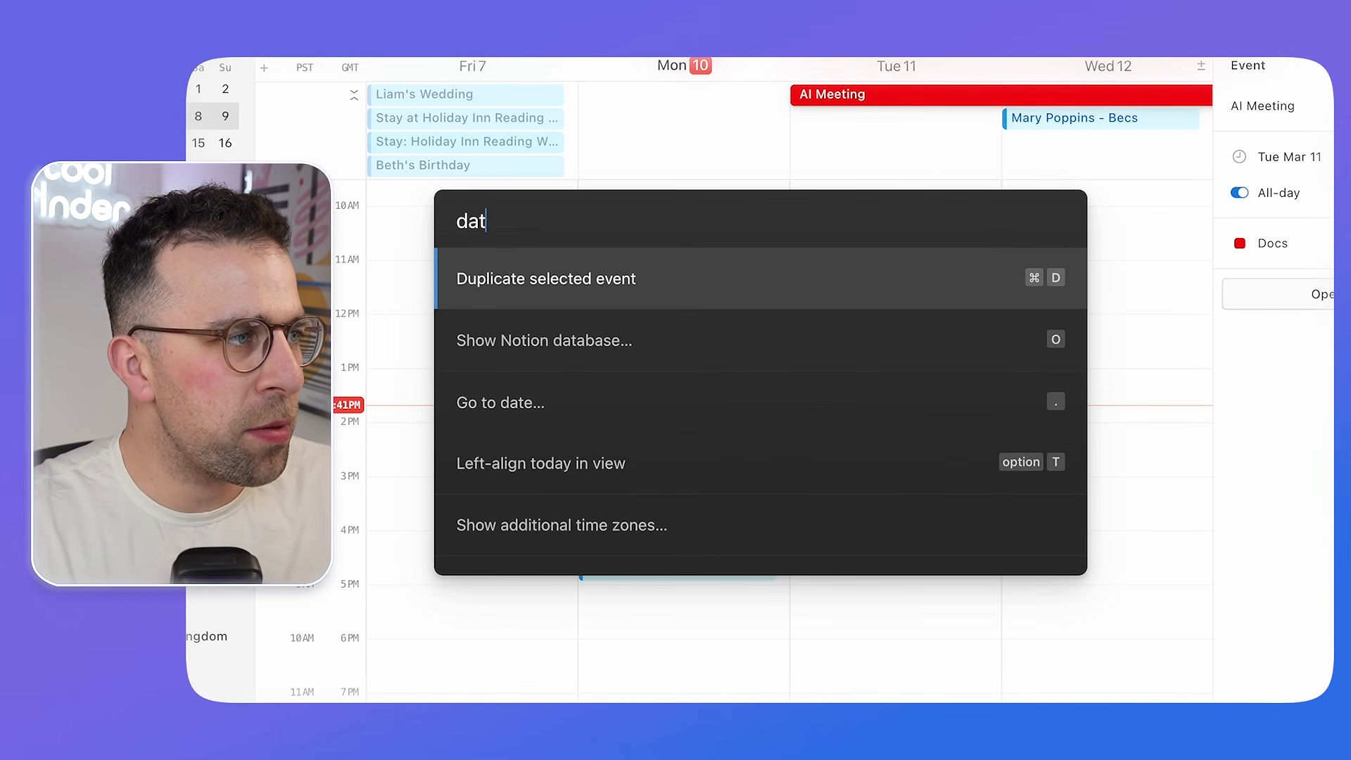
pyautogui.write('a')
pyautogui.press('Down')
pyautogui.press('Return')
pyautogui.press('Down')
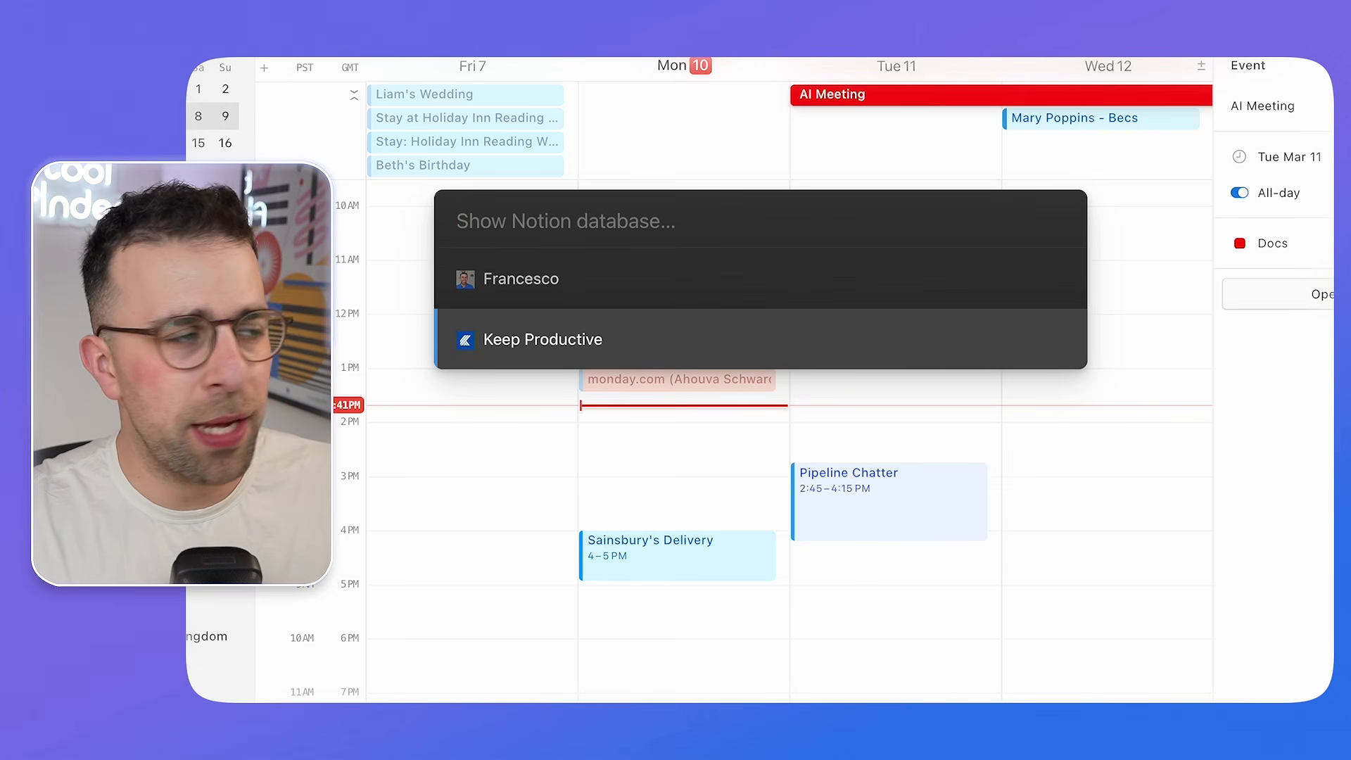
pyautogui.press('Return')
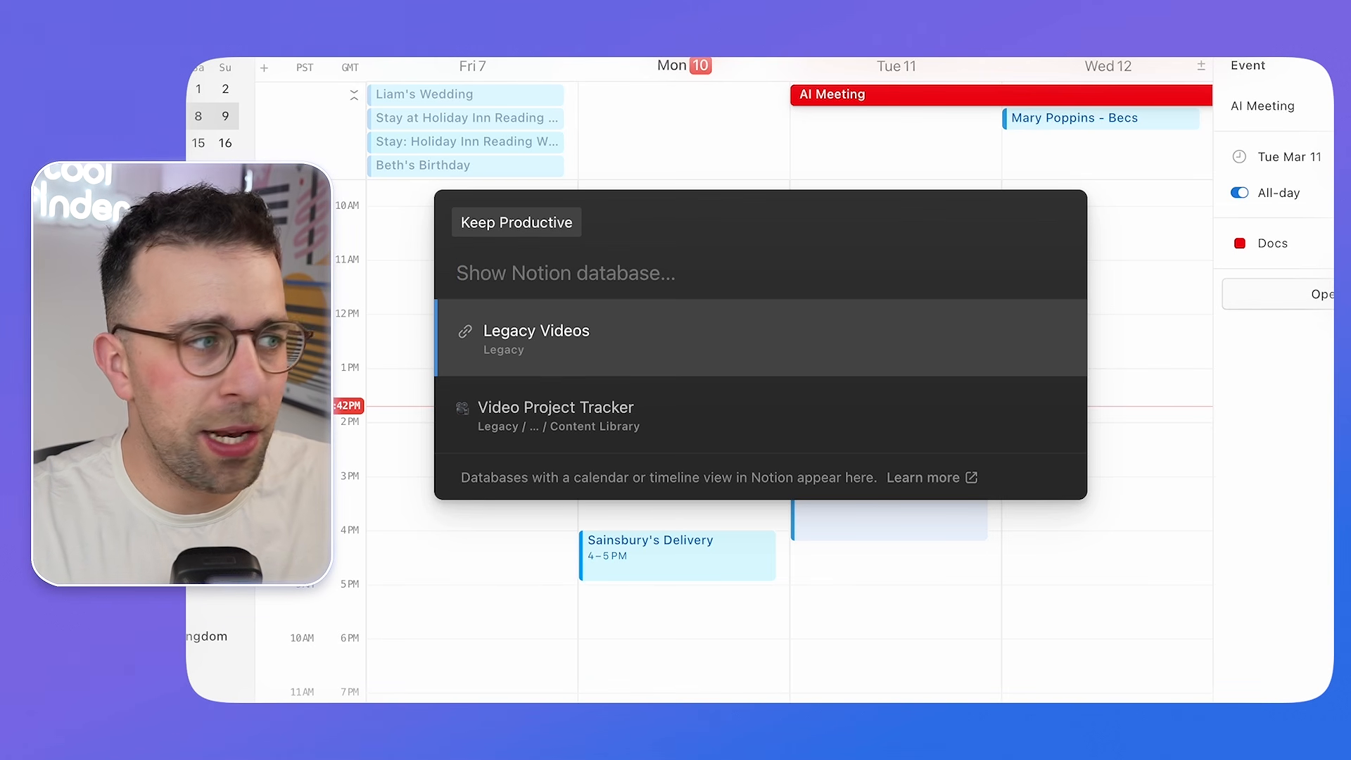
pyautogui.press('Escape')
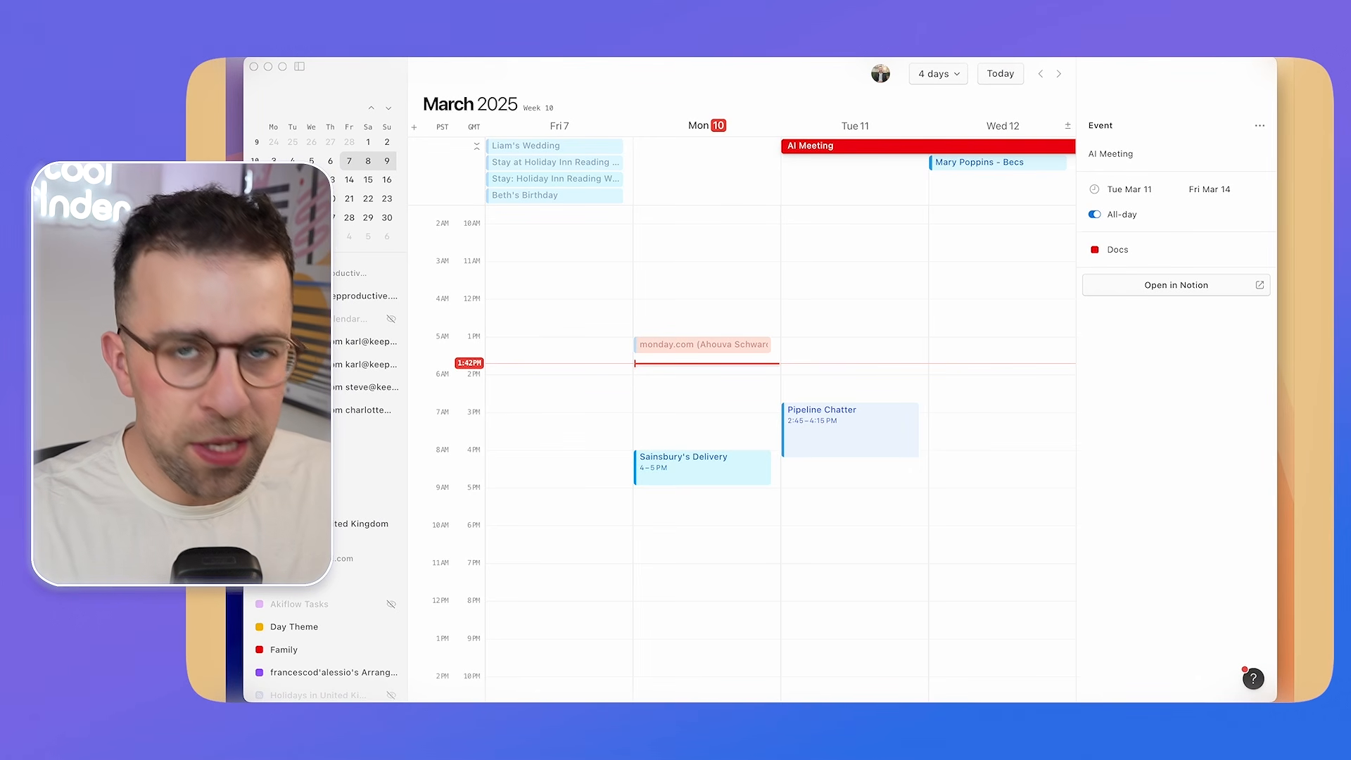
# - Search the commands for "timez" and show (GMT–04:00) Eastern Daylight Time – New York as an additional time zone
pyautogui.press('super+k')
pyautogui.write('timez')
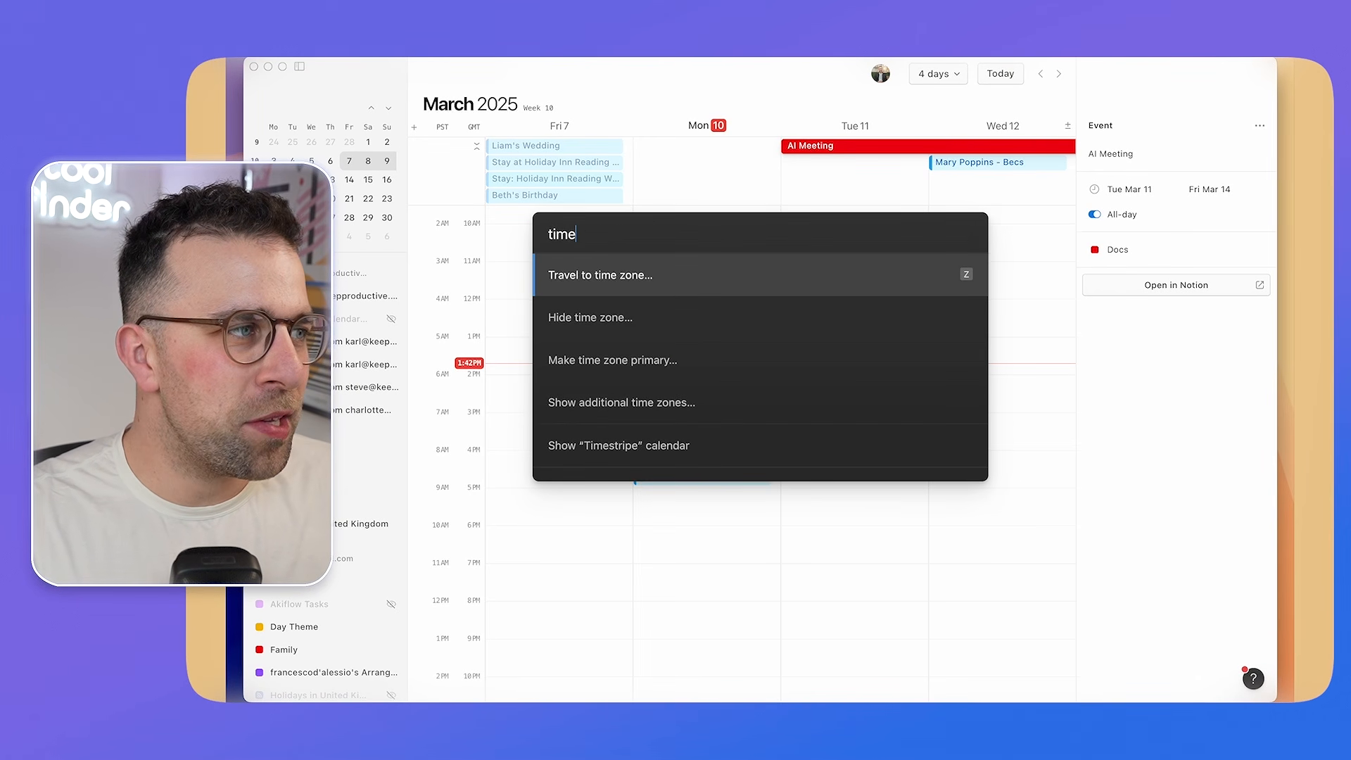
pyautogui.press('Down')
pyautogui.press('Down')
pyautogui.press('Down')
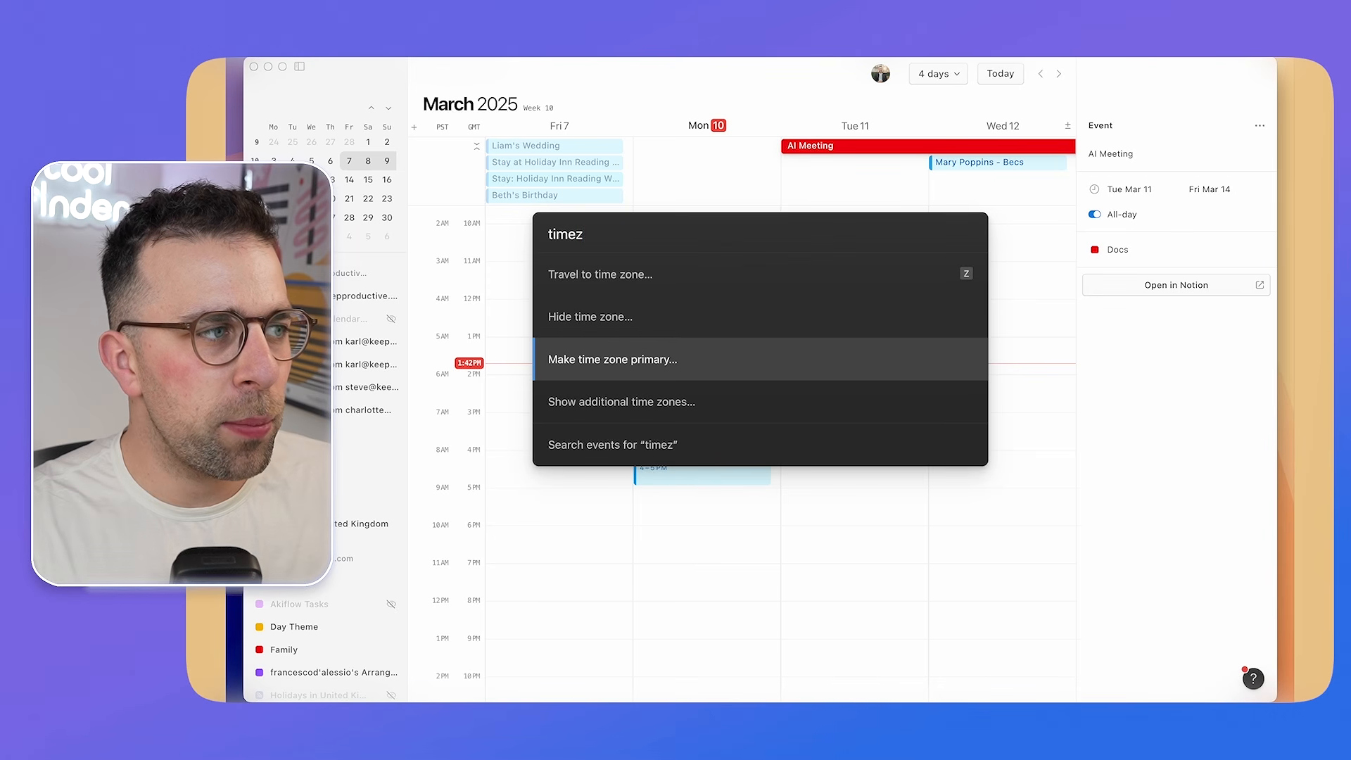
pyautogui.press('Return')
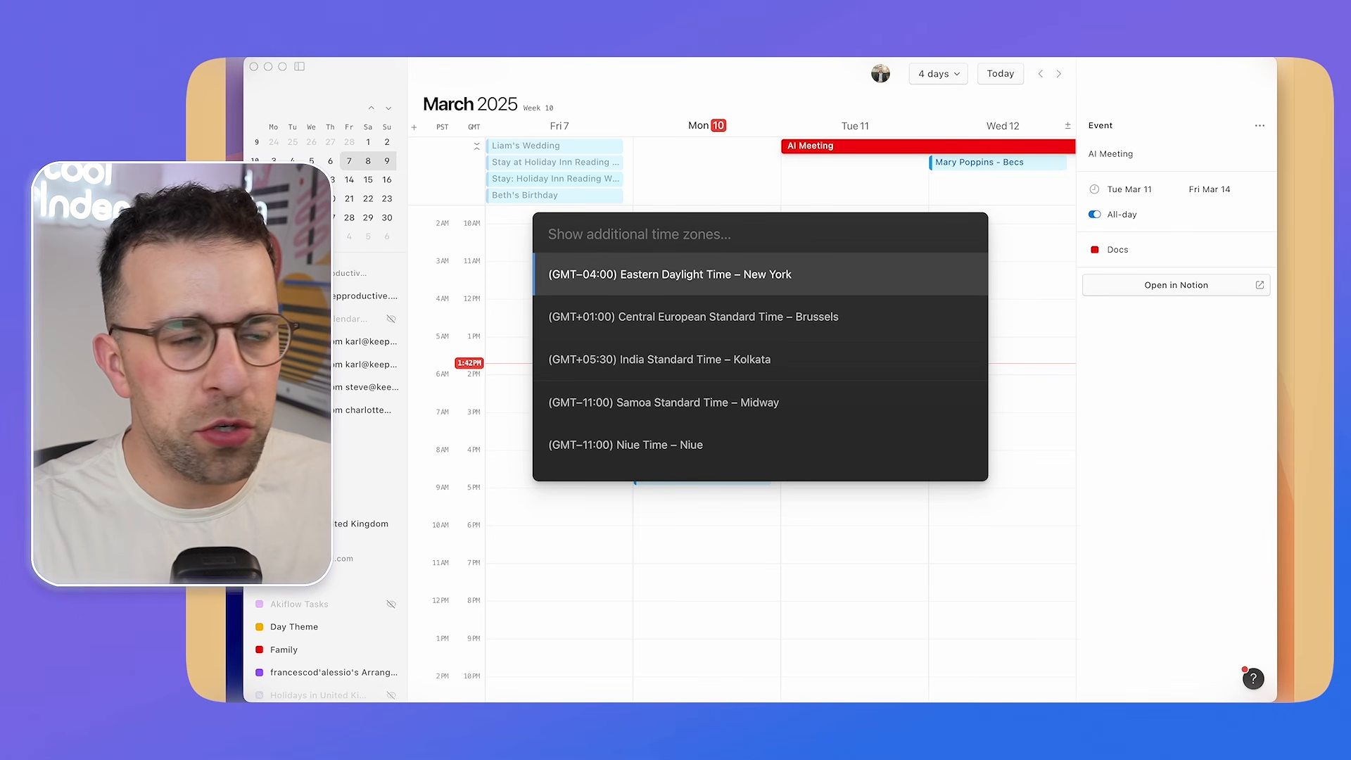
pyautogui.press('Return')
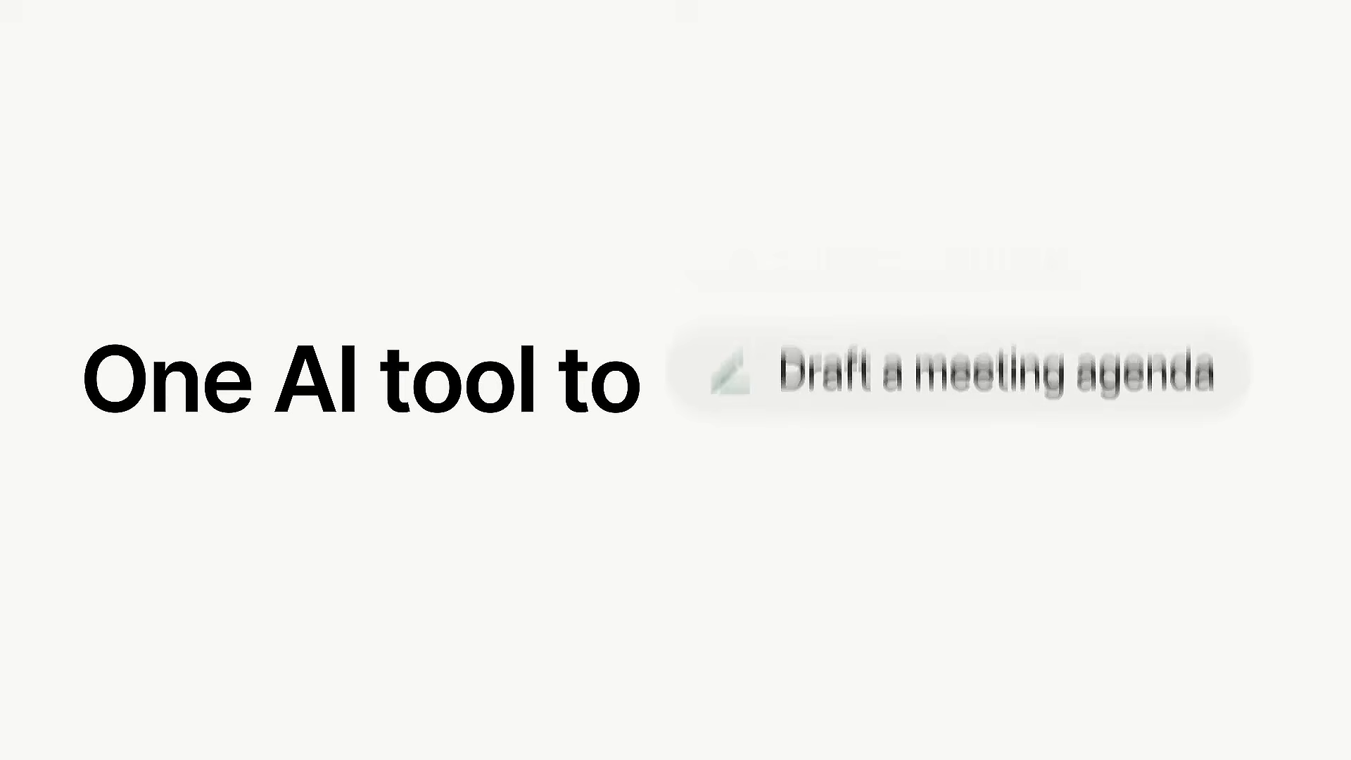
# - Ask the Notion AI assistant "Any updates on the mobile improvements project?" across all sources
pyautogui.write('Any updates on the mobile improvements project?')
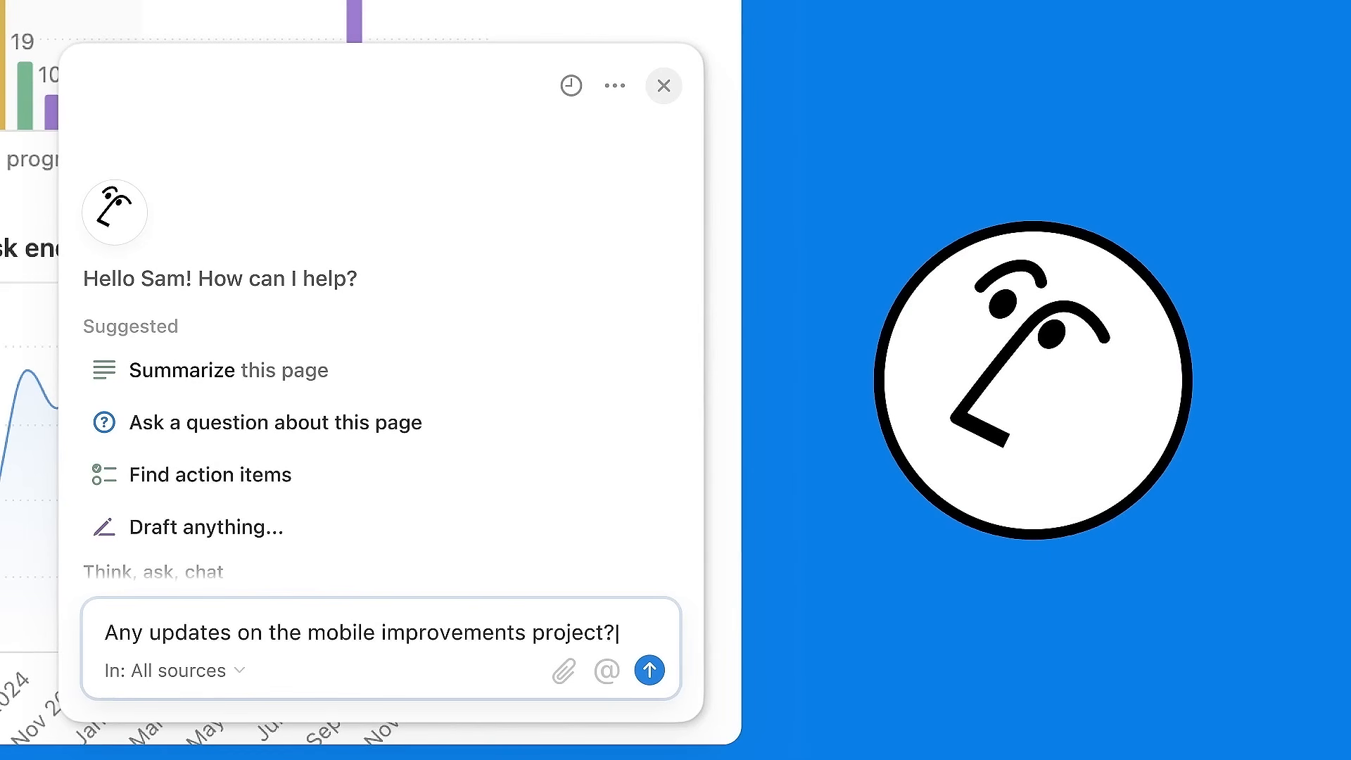
pyautogui.press('Return')
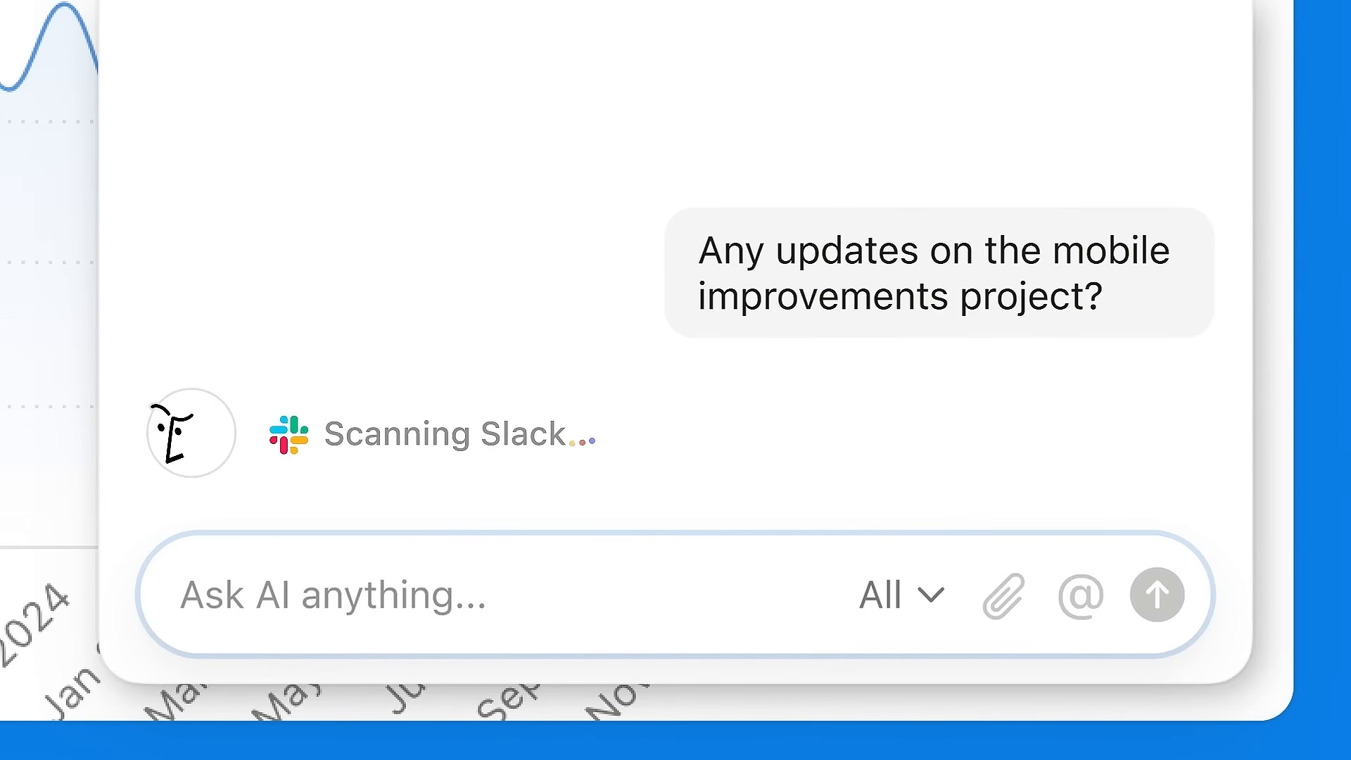